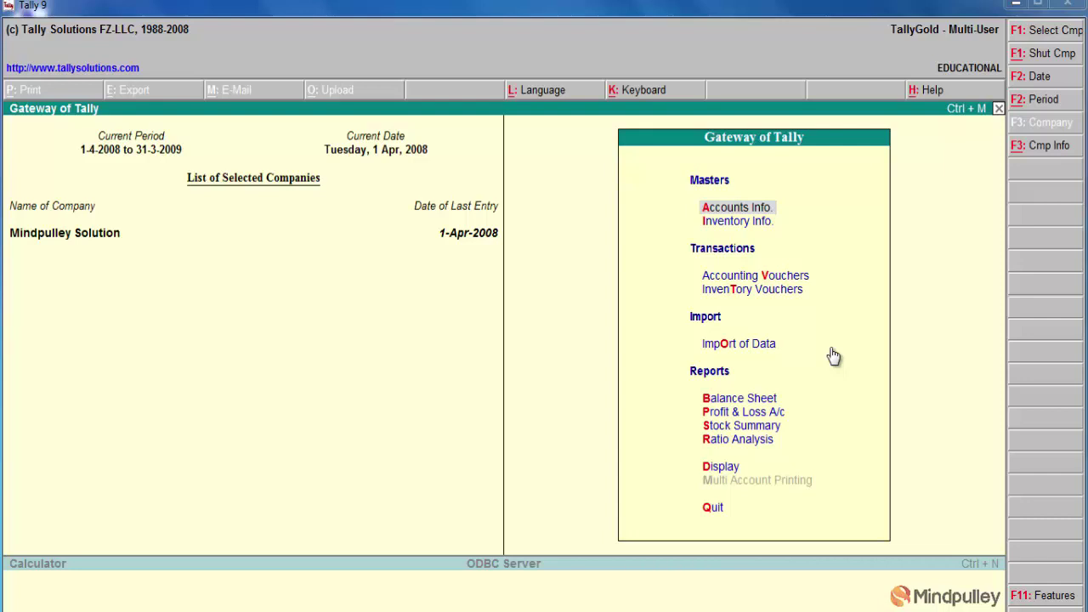
Step: View the company's Profit & Loss A/c report, then return to the Gateway of Tally
left_click(735, 208)
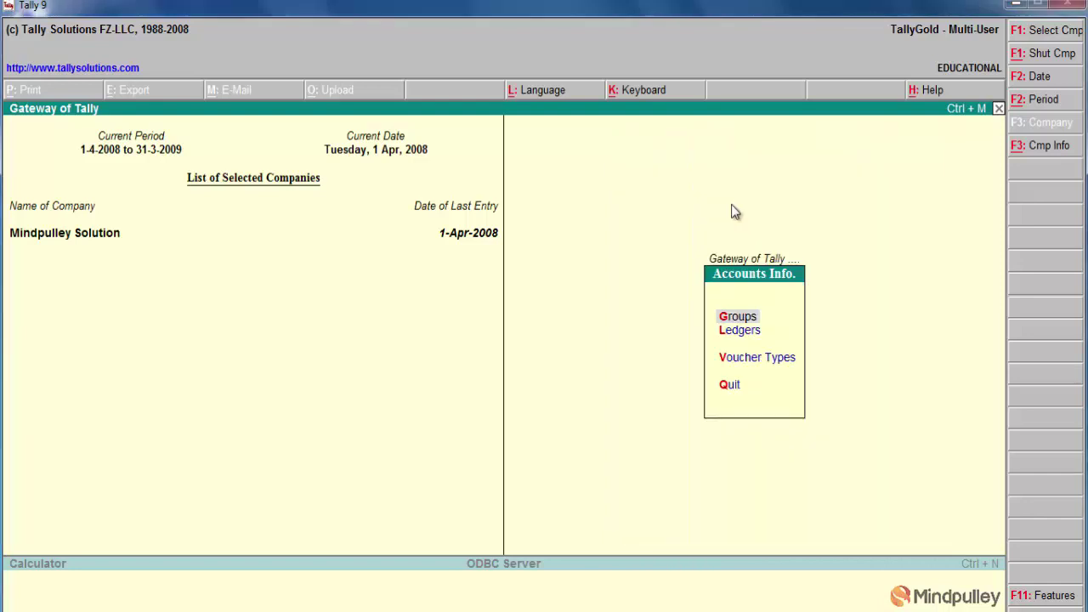
key("Escape")
key("Down")
key("Down")
key("Down")
key("Down")
key("Down")
key("Down")
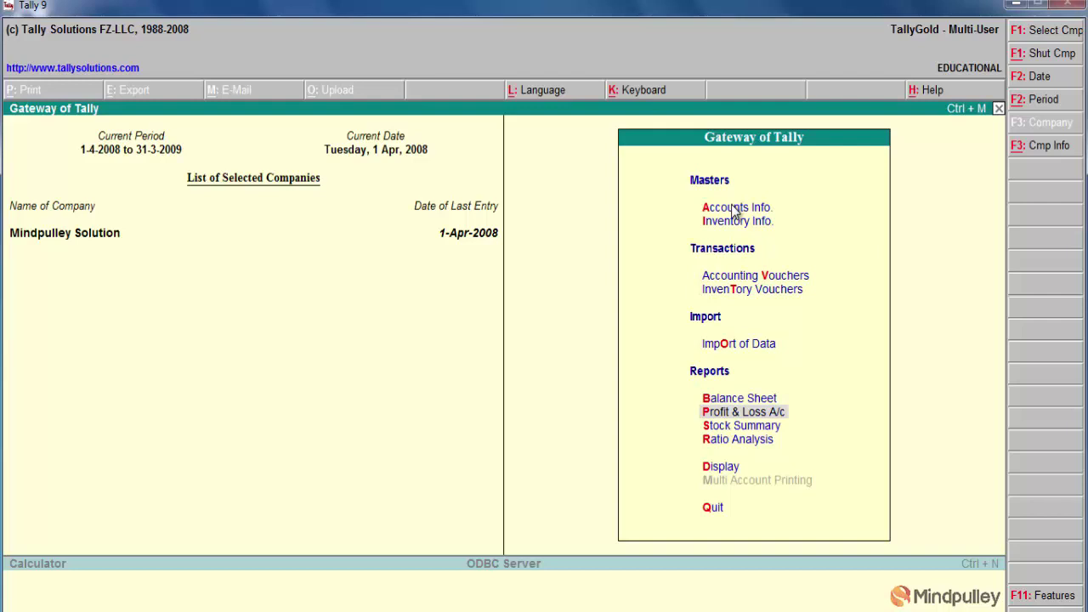
key("Up")
key("Down")
key("Return")
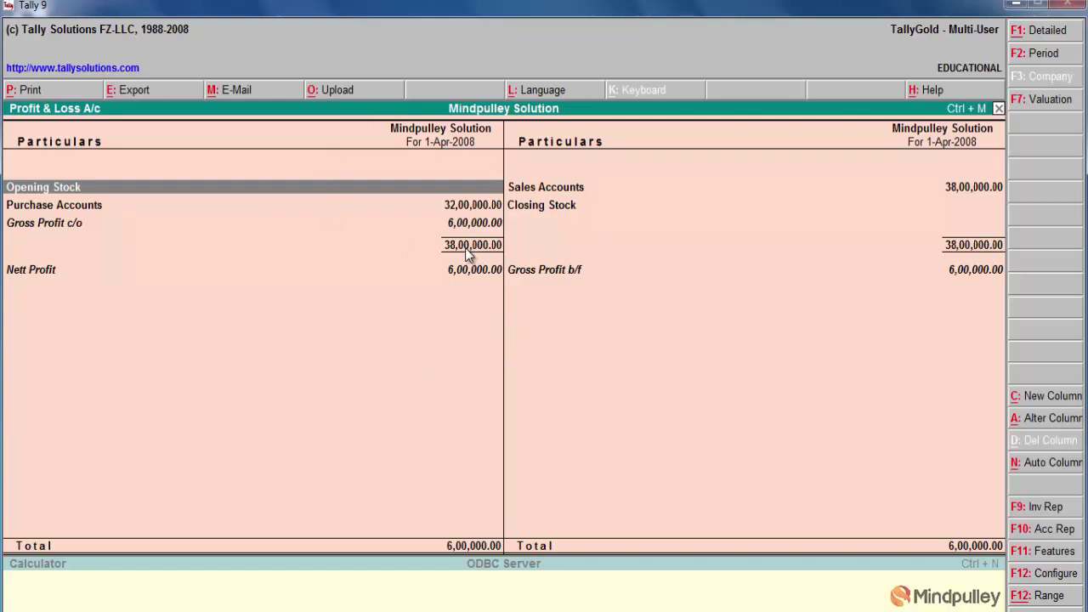
key("Escape")
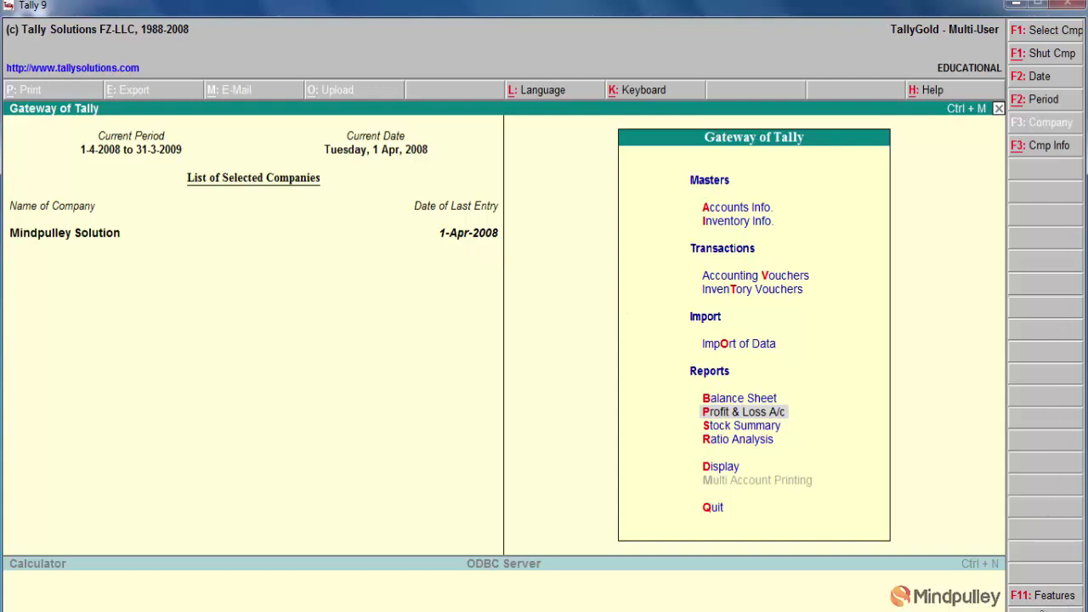
Step: In the company's Accounting Features, set Income/Expense Statement instead of P & L to Yes and save the settings
left_click(1055, 599)
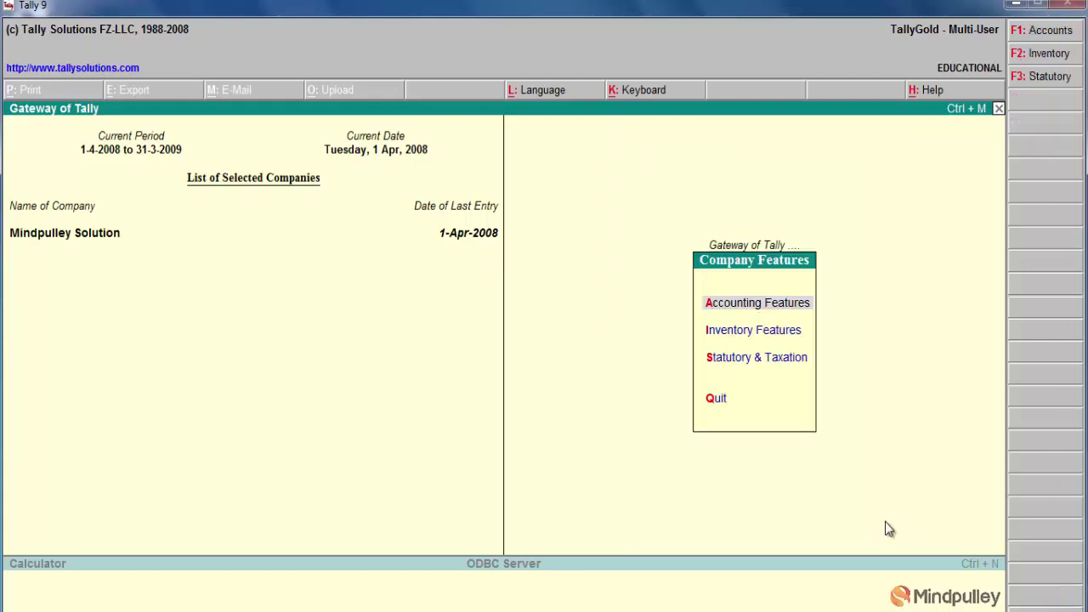
key("Down")
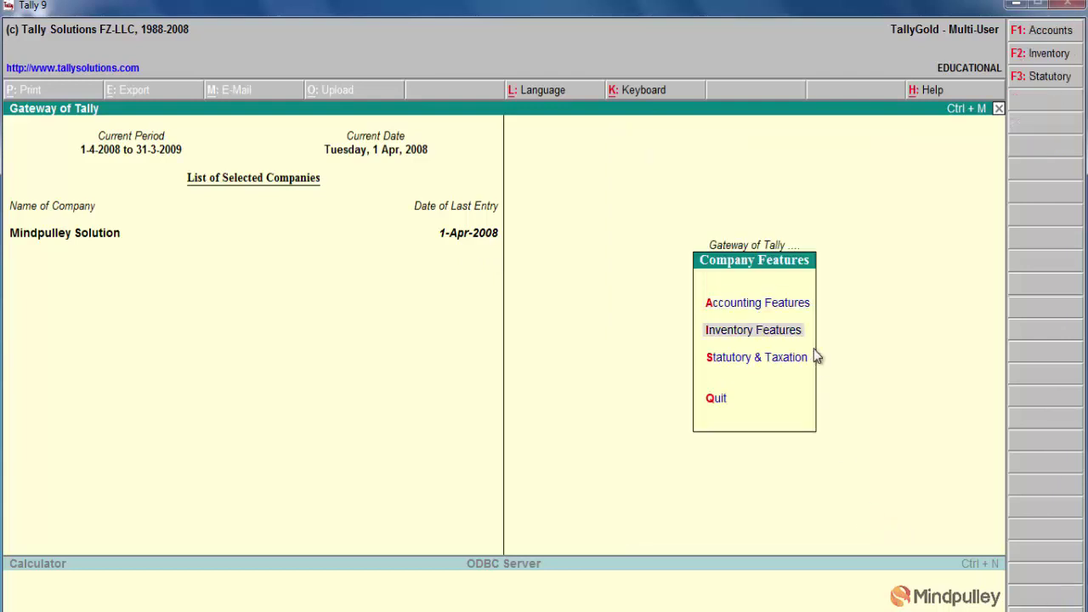
key("Up")
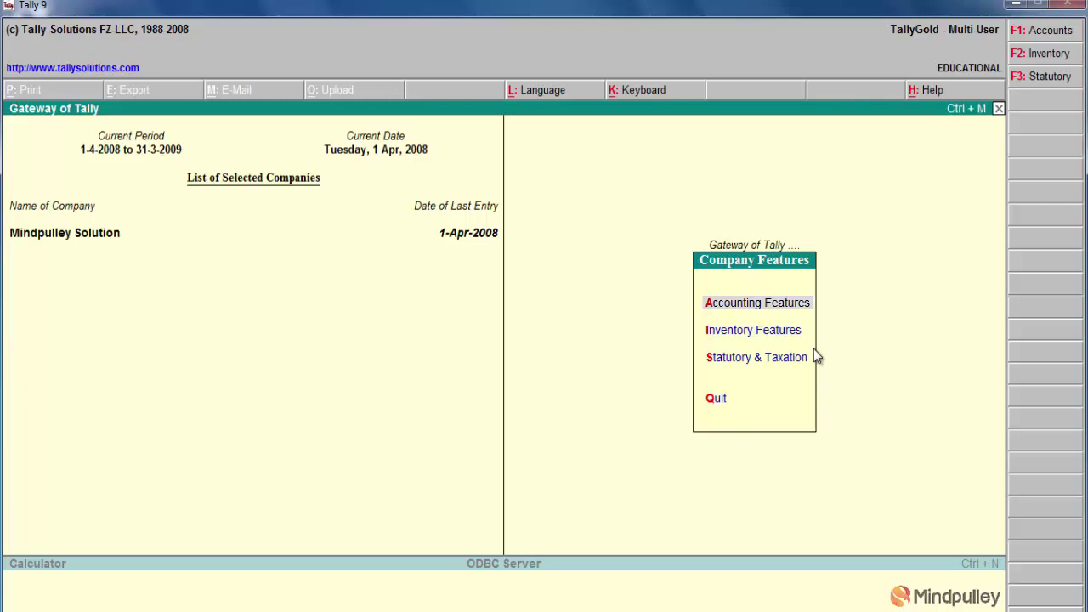
key("Down")
key("Down")
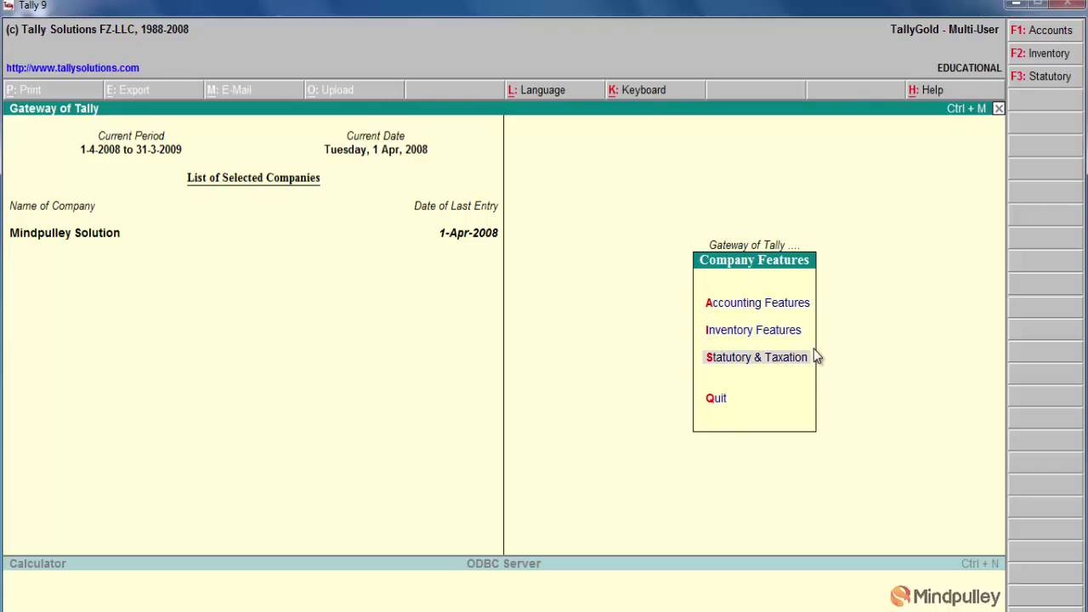
key("Down")
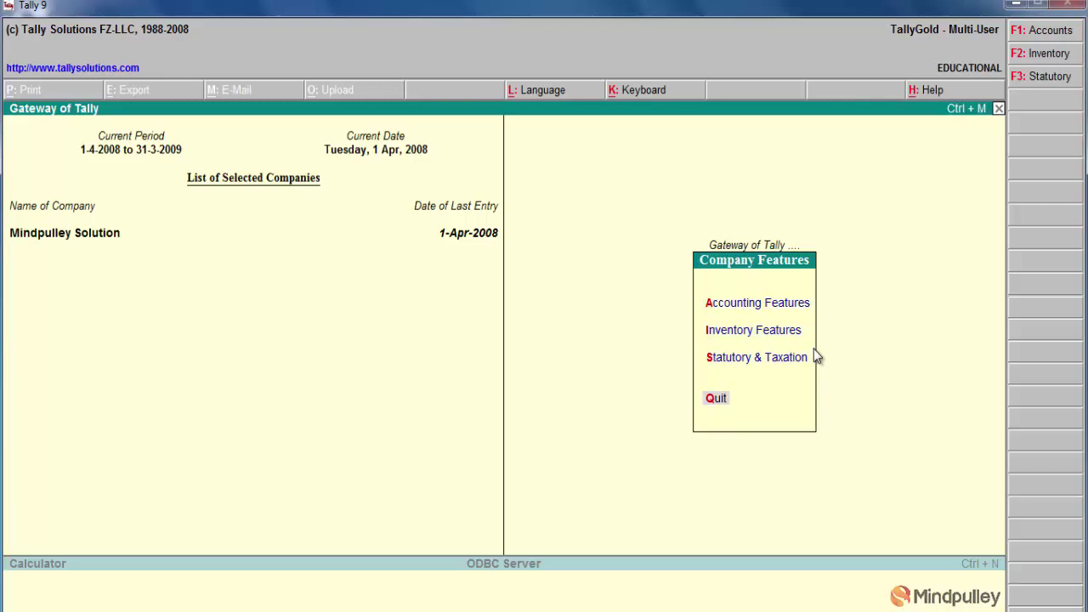
key("Up")
key("Up")
key("Up")
key("Return")
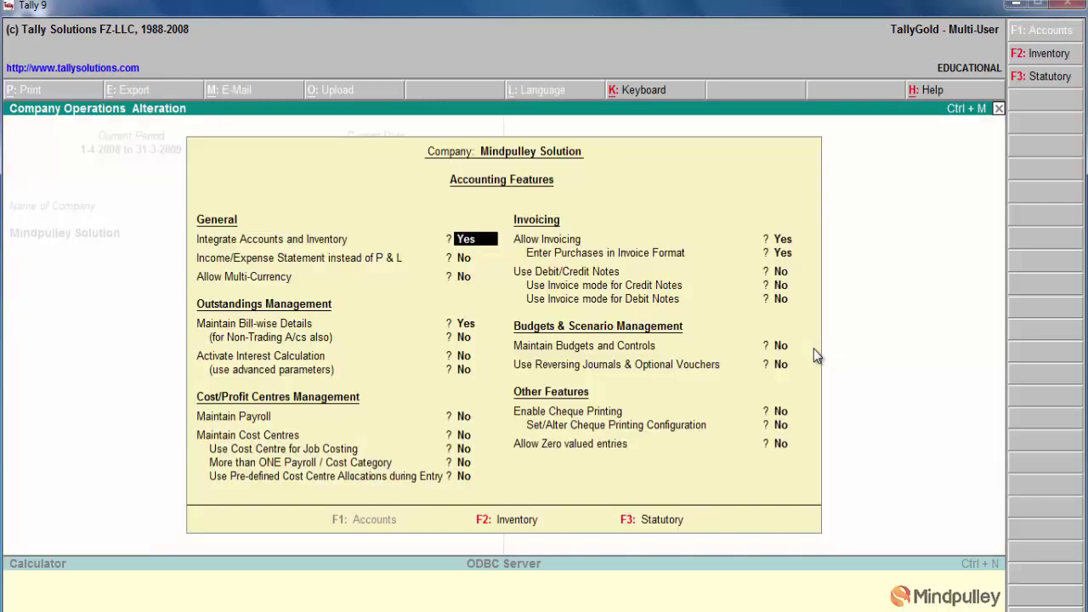
key("Return")
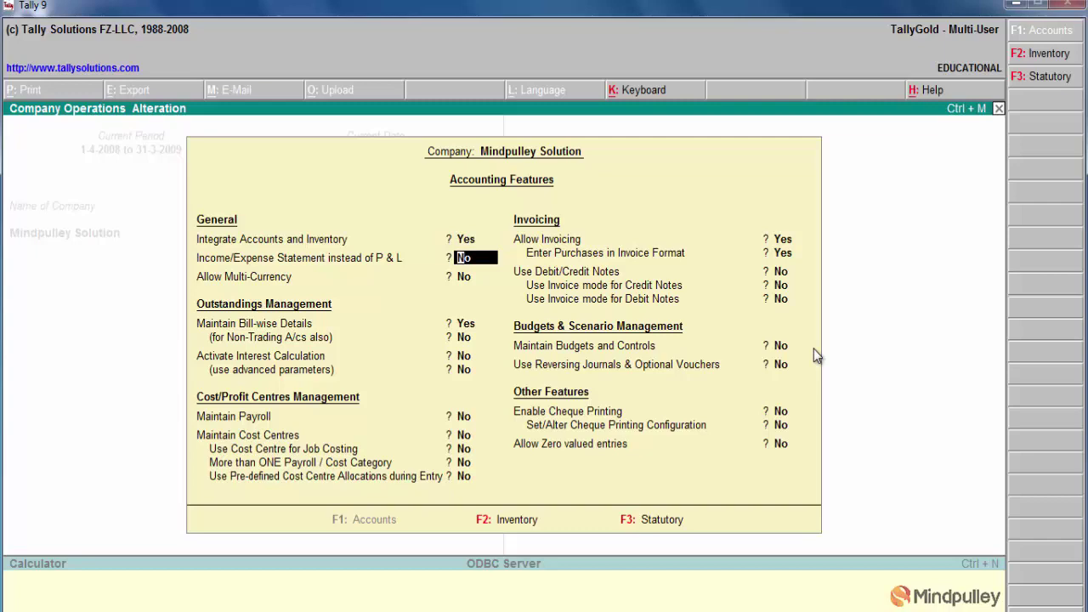
key("Up")
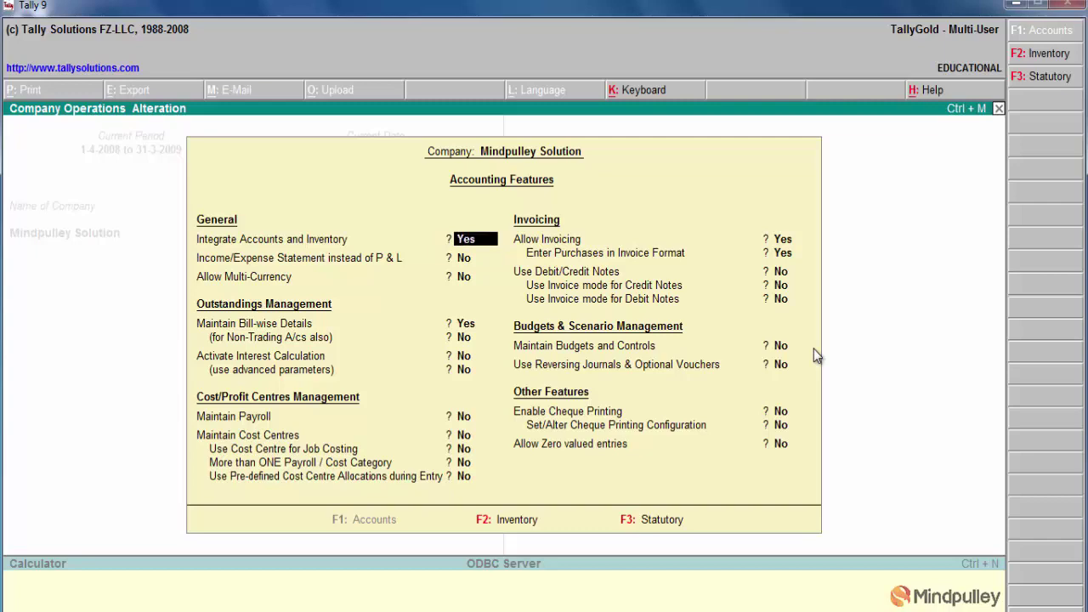
key("Return")
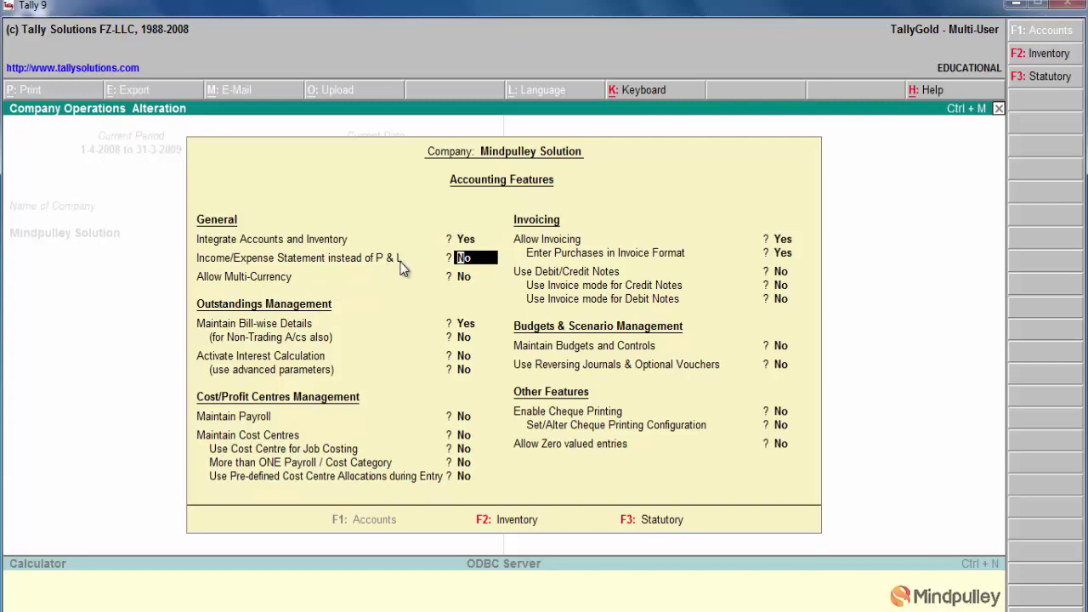
type("y")
key("Return")
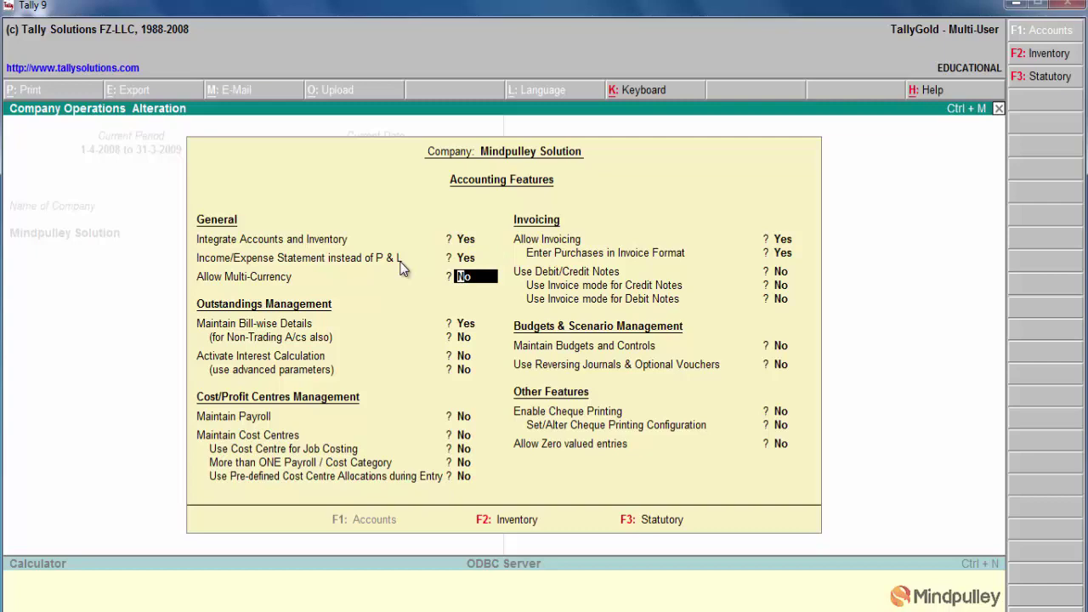
key("Return")
key("Return")
key("Return")
key("Return")
key("Return")
key("Return")
key("Return")
key("Return")
key("Return")
key("Return")
key("Return")
key("Return")
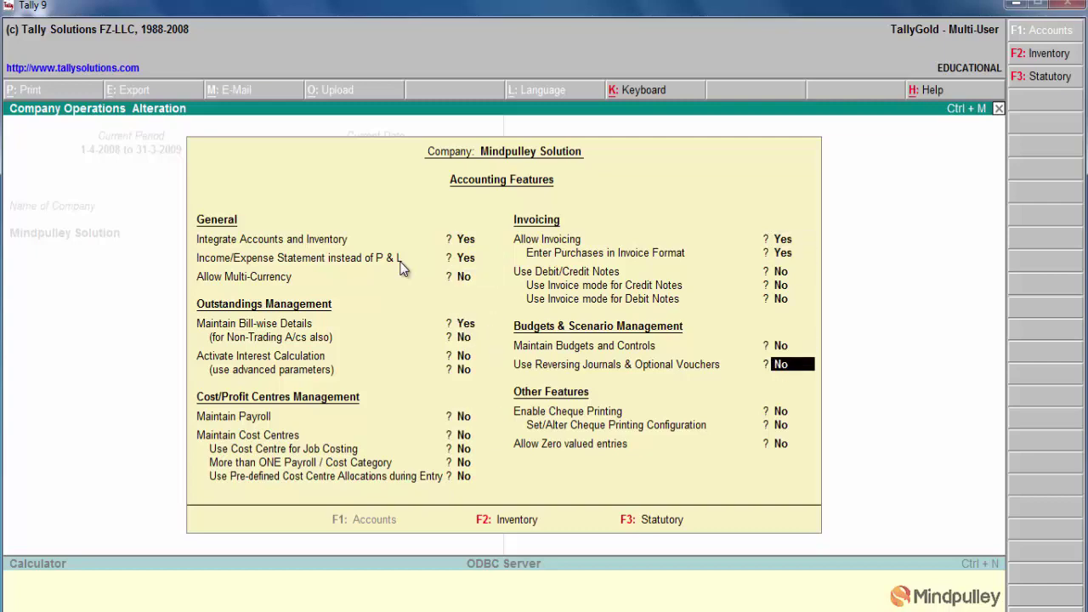
key("Return")
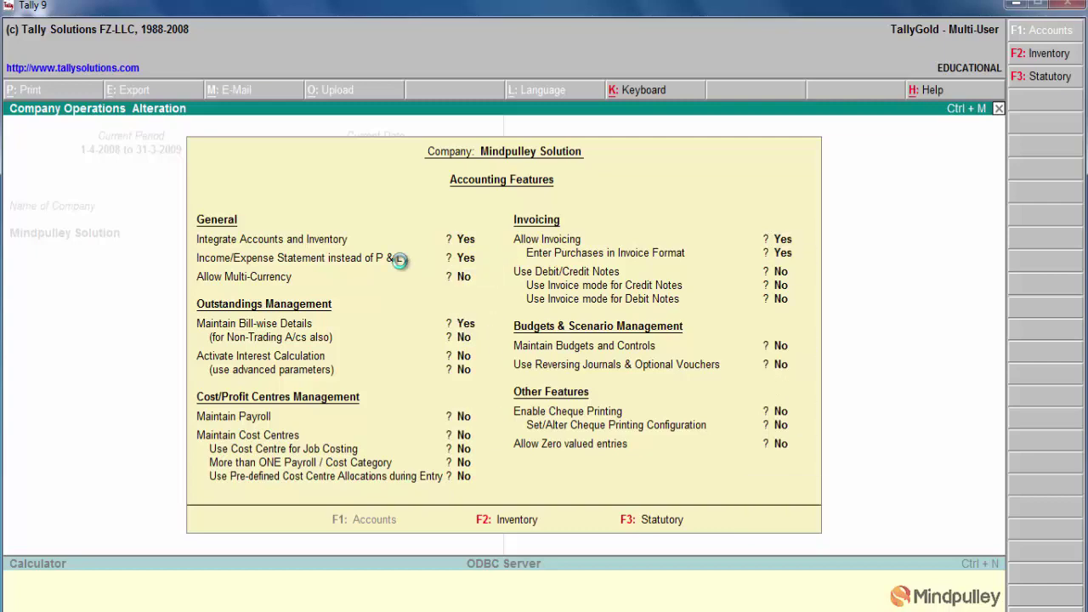
key("Escape")
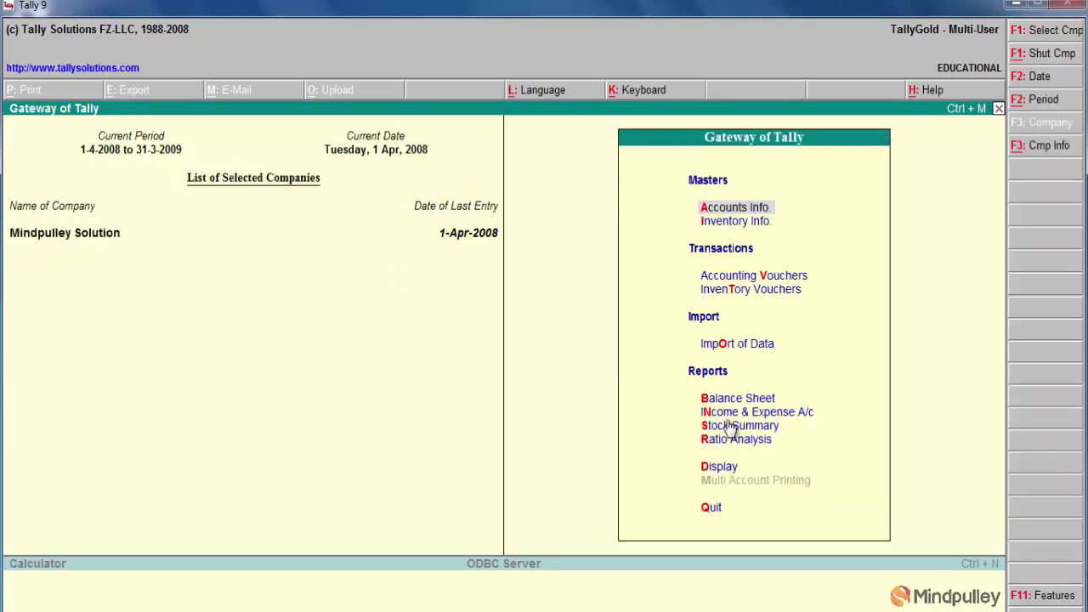
Step: View the Income & Expense A/c report, checking its period from 1-4-2008, and return to the Gateway of Tally
left_click(787, 415)
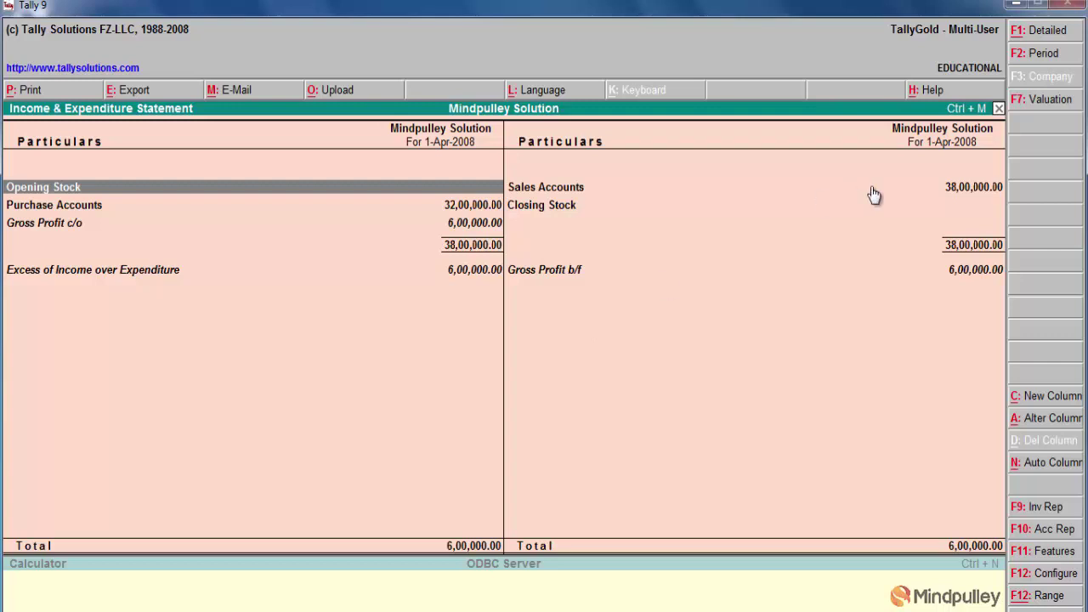
left_click(1042, 56)
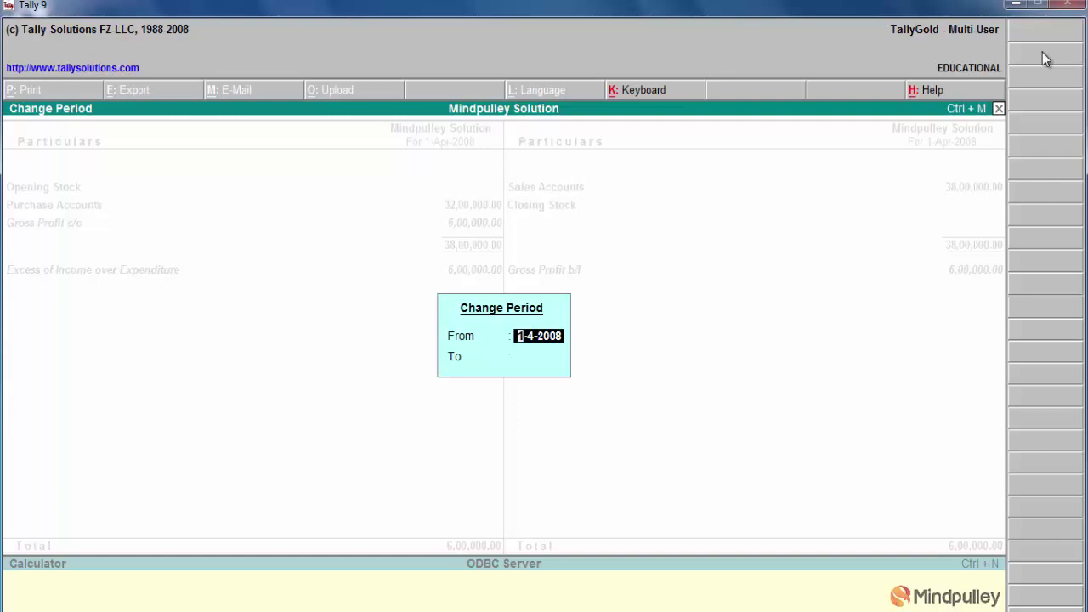
key("Return")
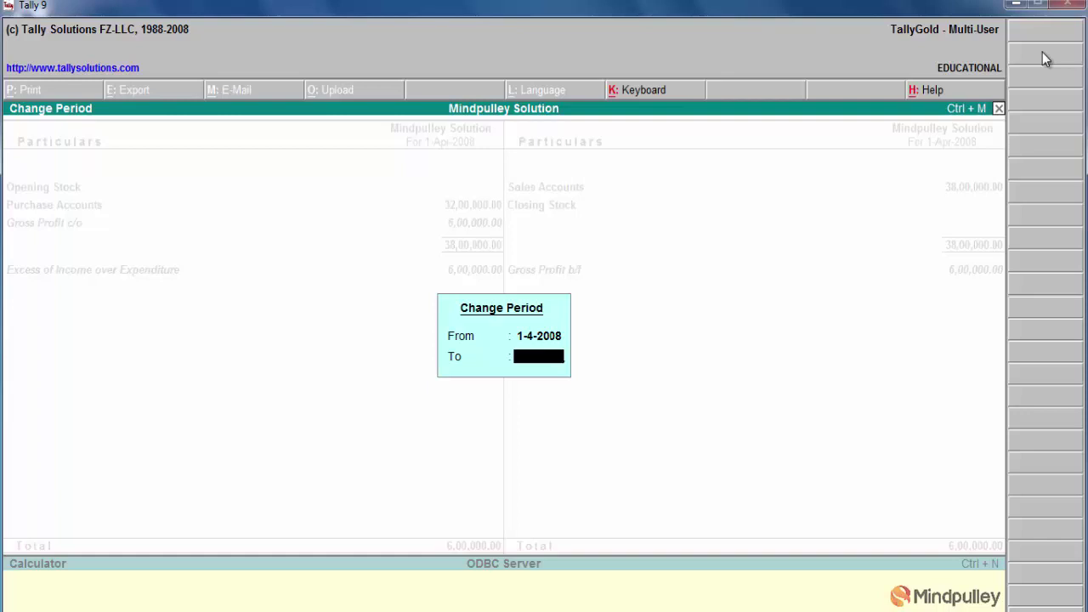
key("Return")
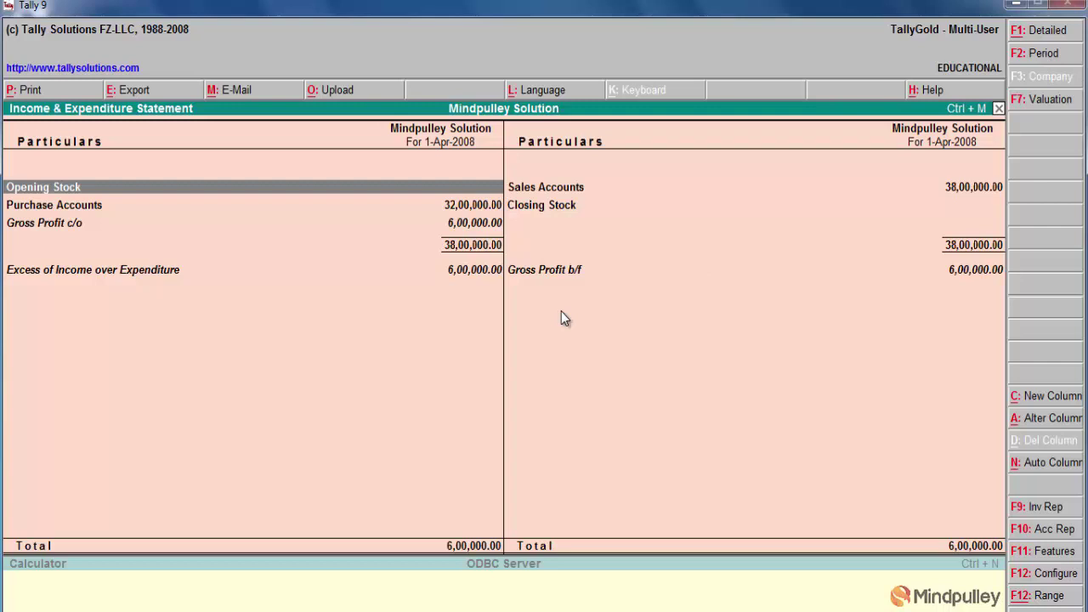
key("Escape")
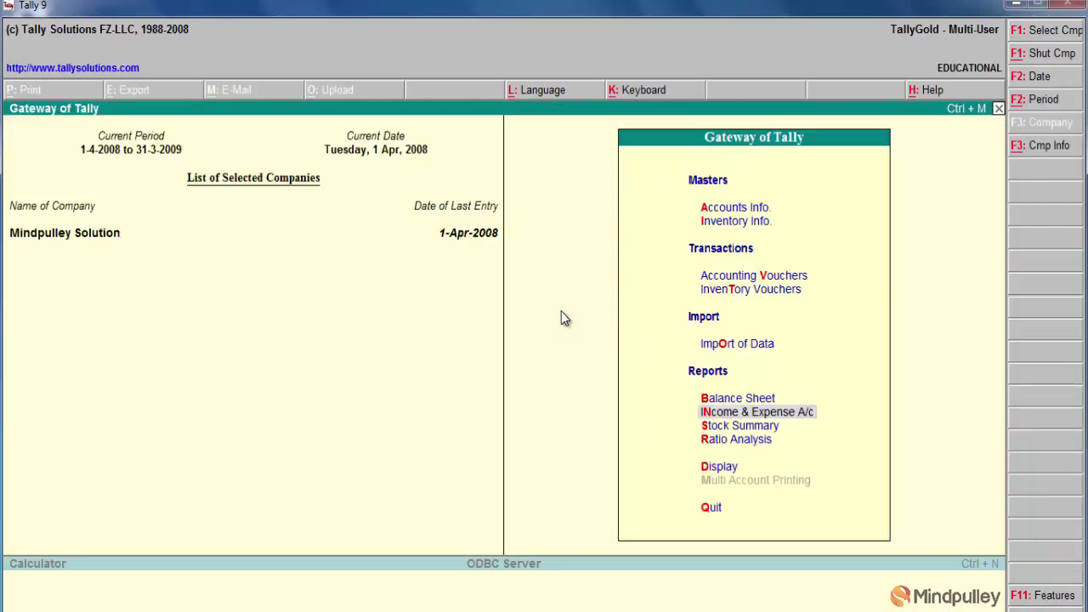
Step: In the company's Accounting Features, set Income/Expense Statement instead of P & L to No and save the settings
left_click(1039, 597)
key("Return")
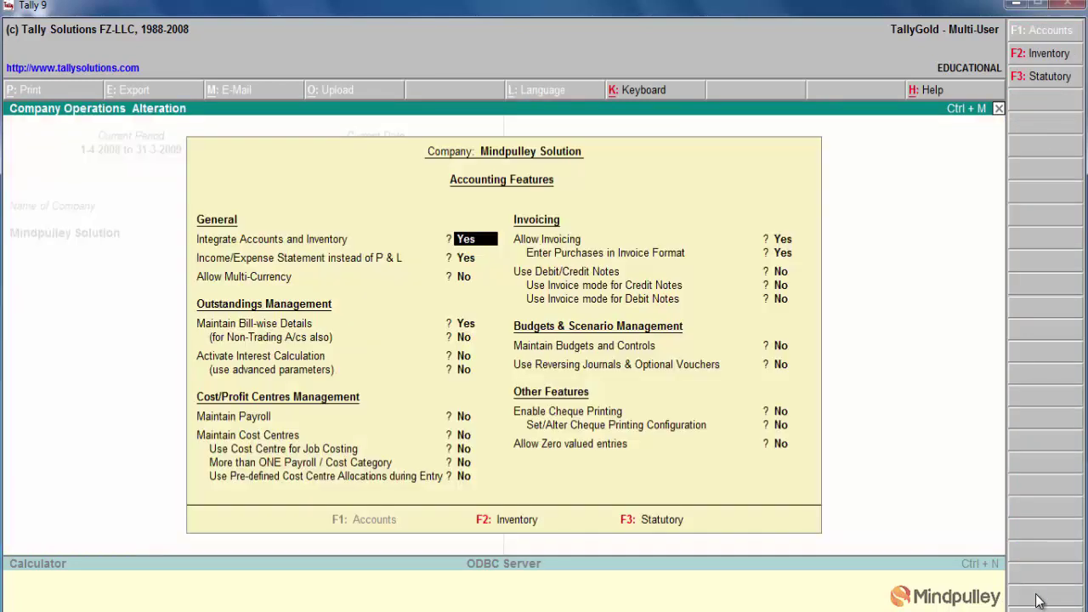
key("Return")
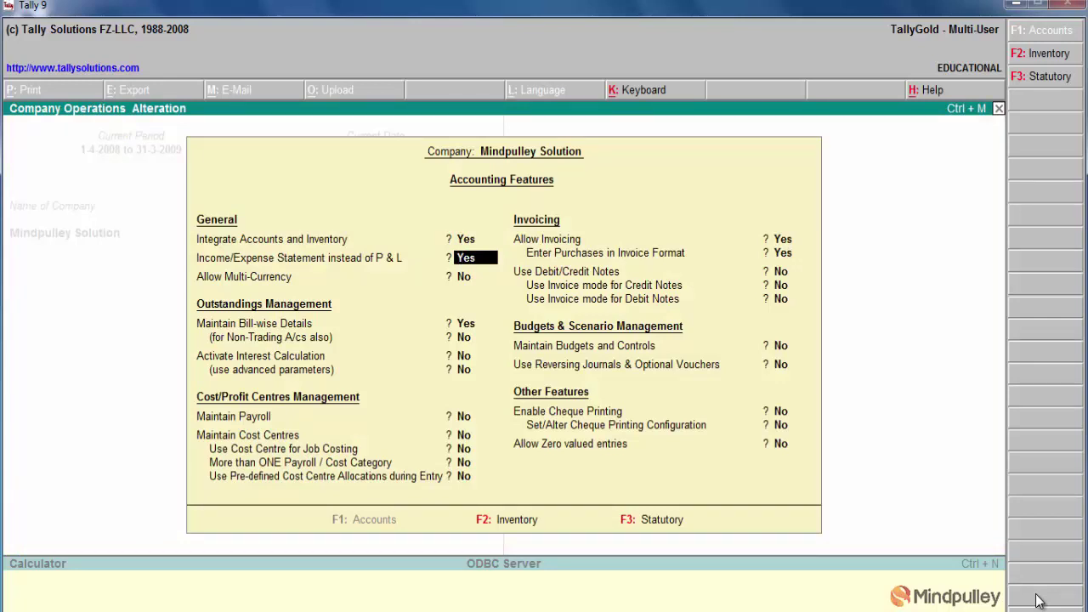
type("n")
key("Return")
key("Return")
key("Return")
key("Return")
key("Return")
key("Return")
key("Return")
key("Return")
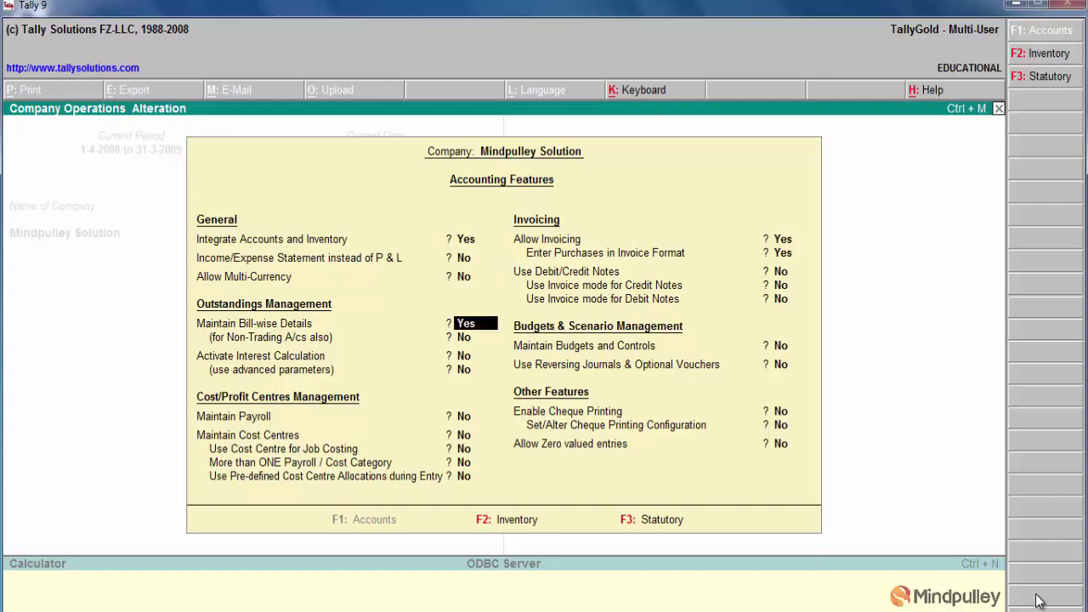
key("Return")
key("Return")
key("Return")
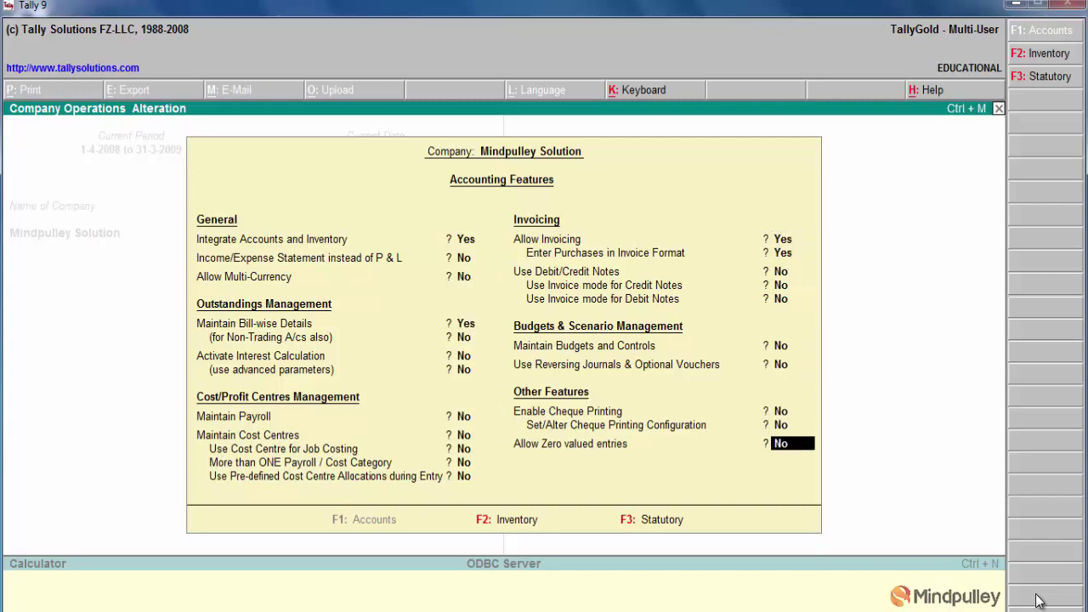
key("Return")
key("y")
key("Escape")
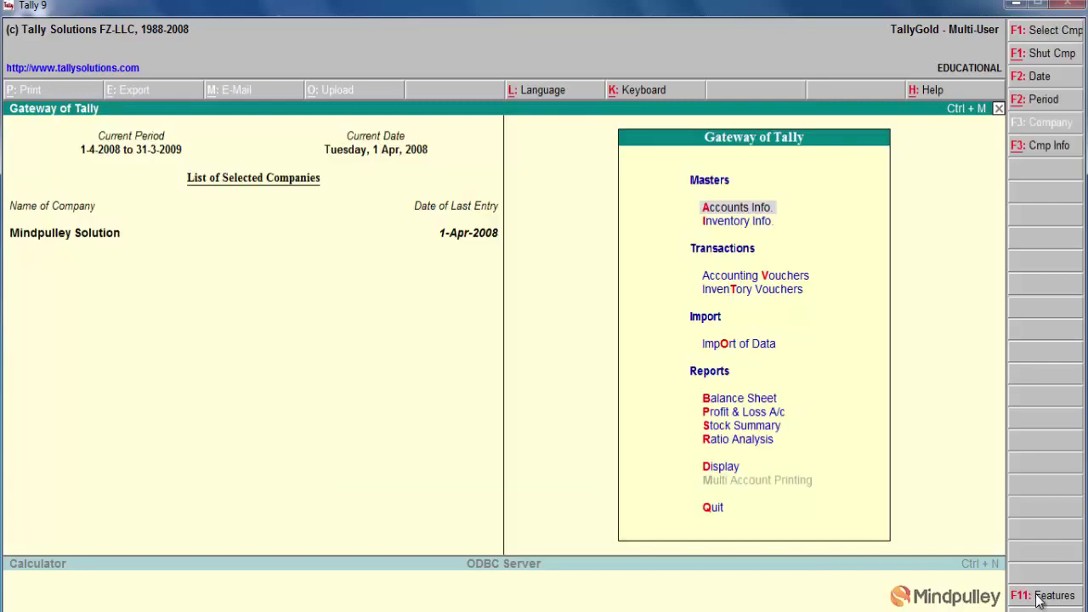
Step: Open the Profit & Loss A/c report and switch it to the detailed view
key("Down")
key("Down")
key("Down")
key("Down")
key("Down")
key("Down")
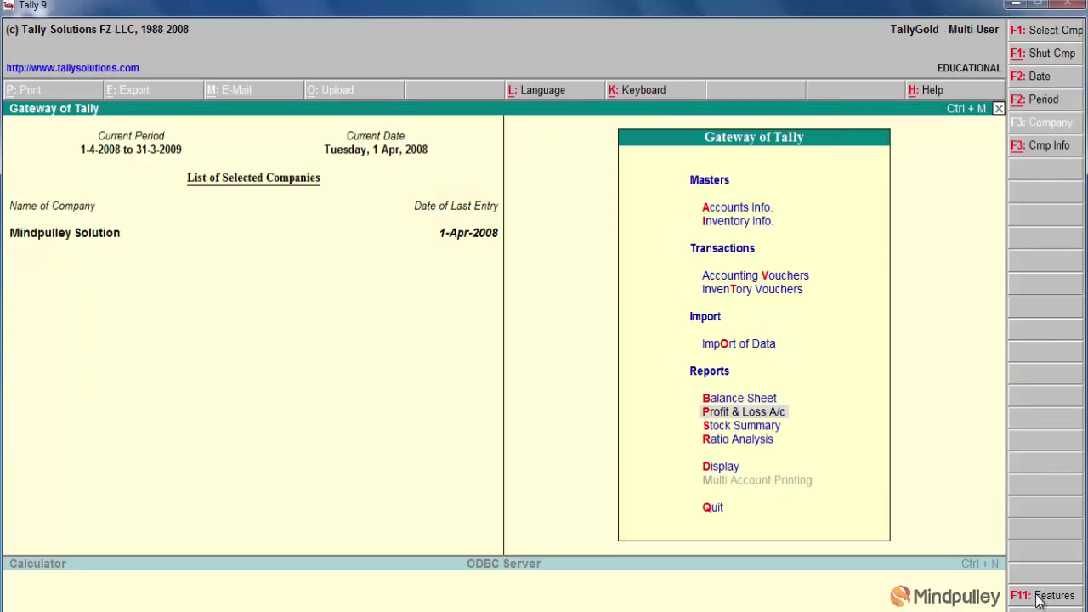
key("Return")
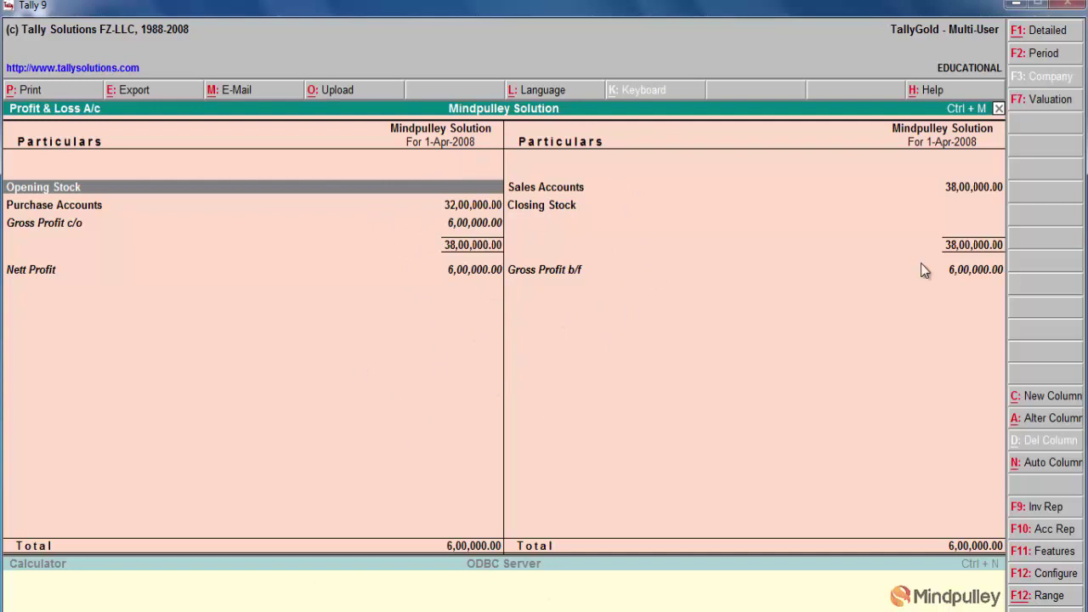
left_click(1046, 30)
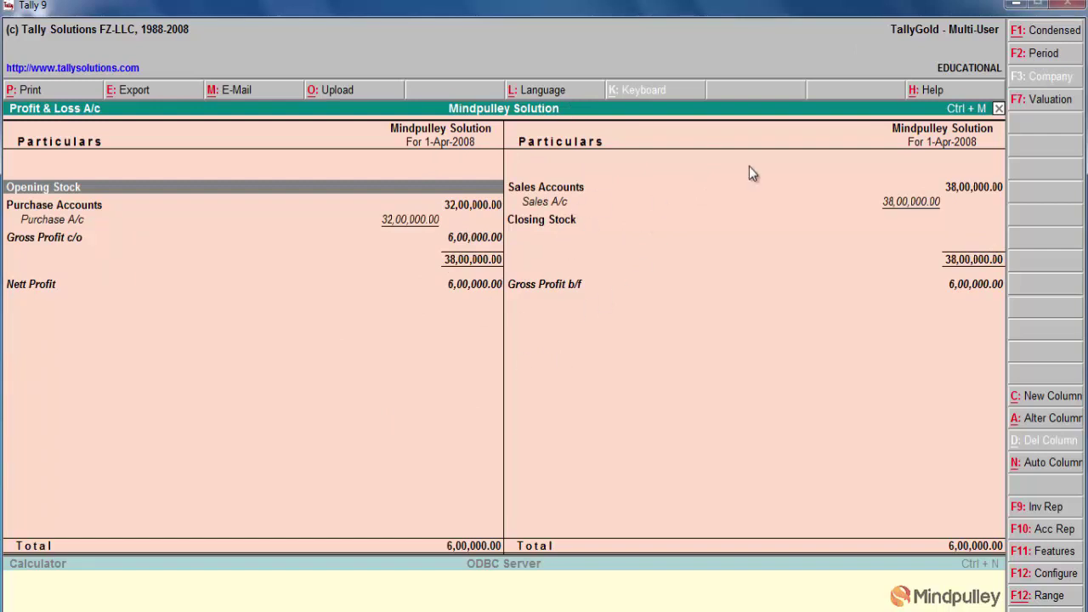
Step: Check the Profit & Loss report's period settings, keeping the start date 1-4-2008 and leaving the end date blank
left_click(1039, 55)
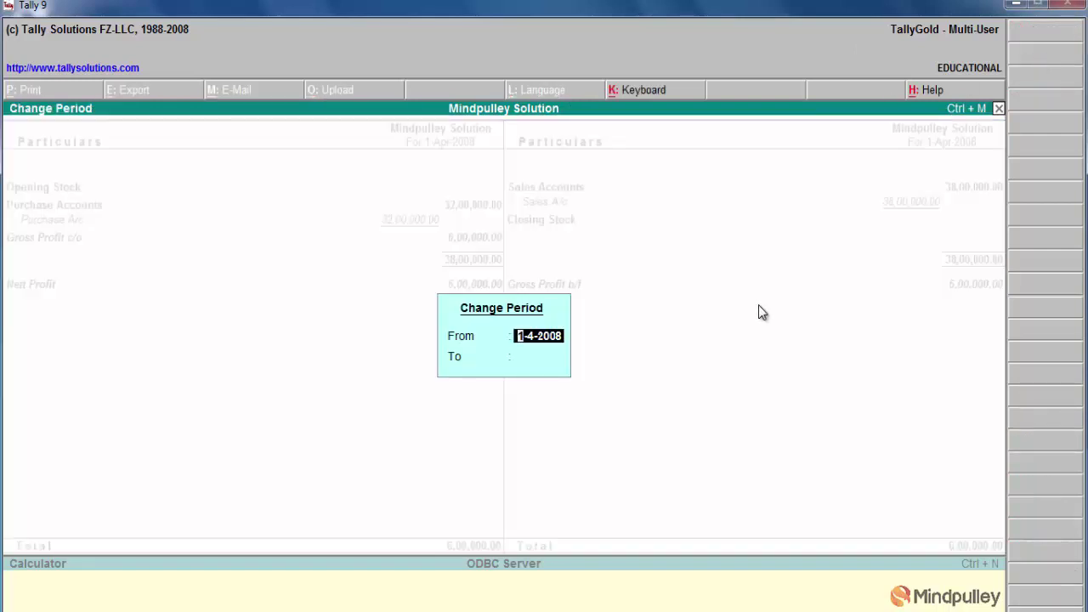
key("Return")
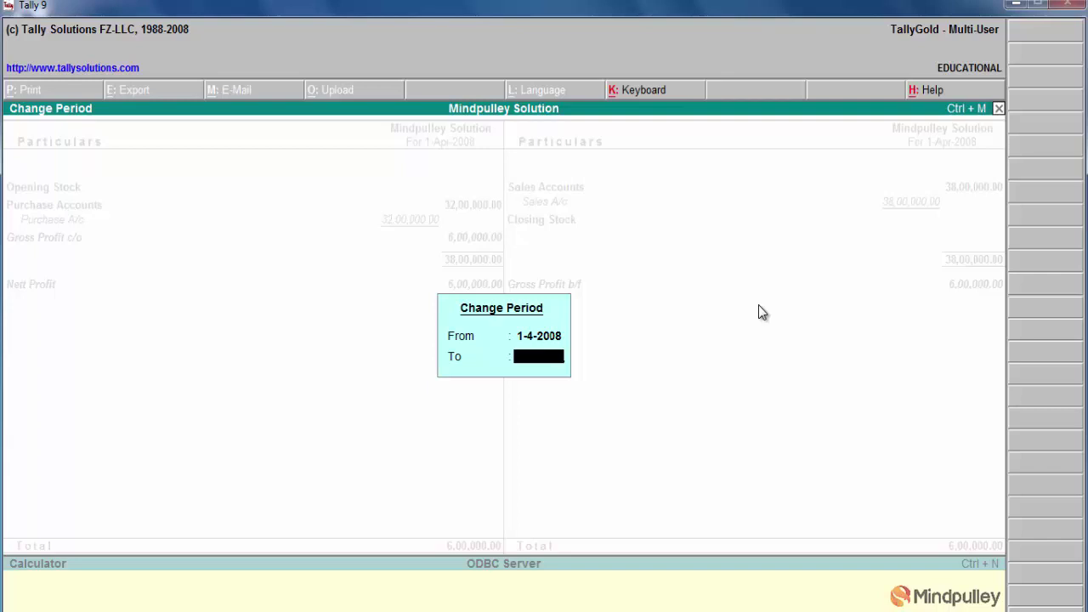
key("Return")
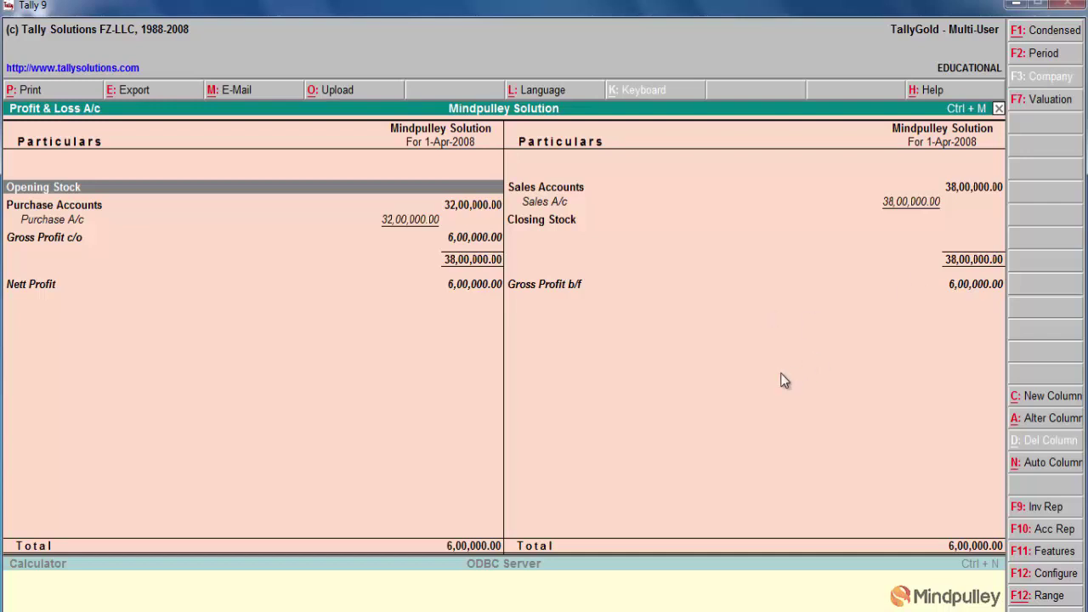
Step: Configure the report with Show Vertical Profit & Loss set to Yes, keeping the other display options
left_click(1051, 577)
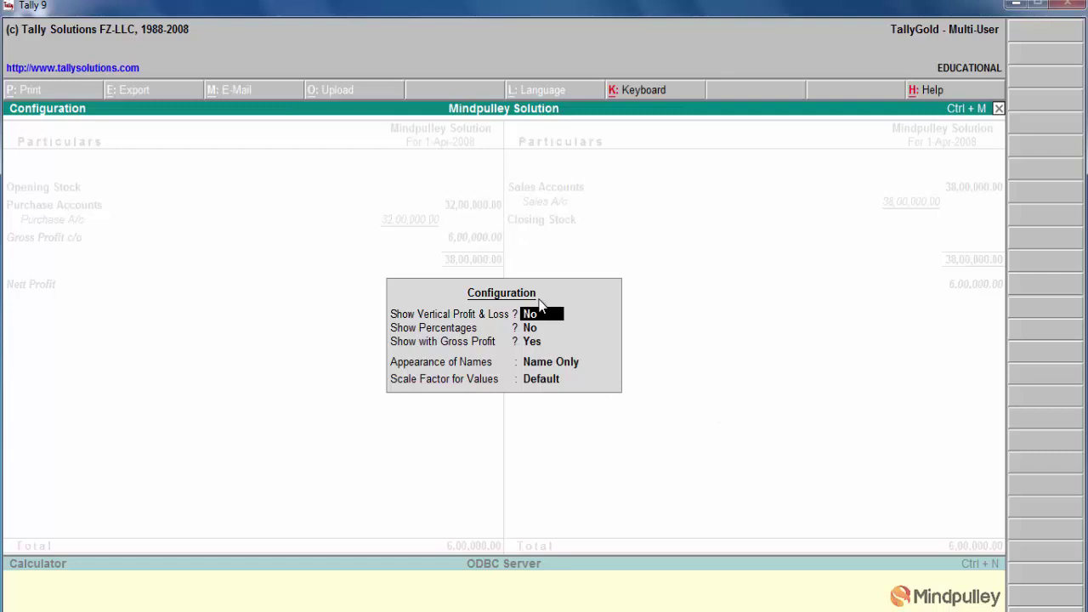
type("y")
key("Return")
key("Return")
key("Return")
key("Return")
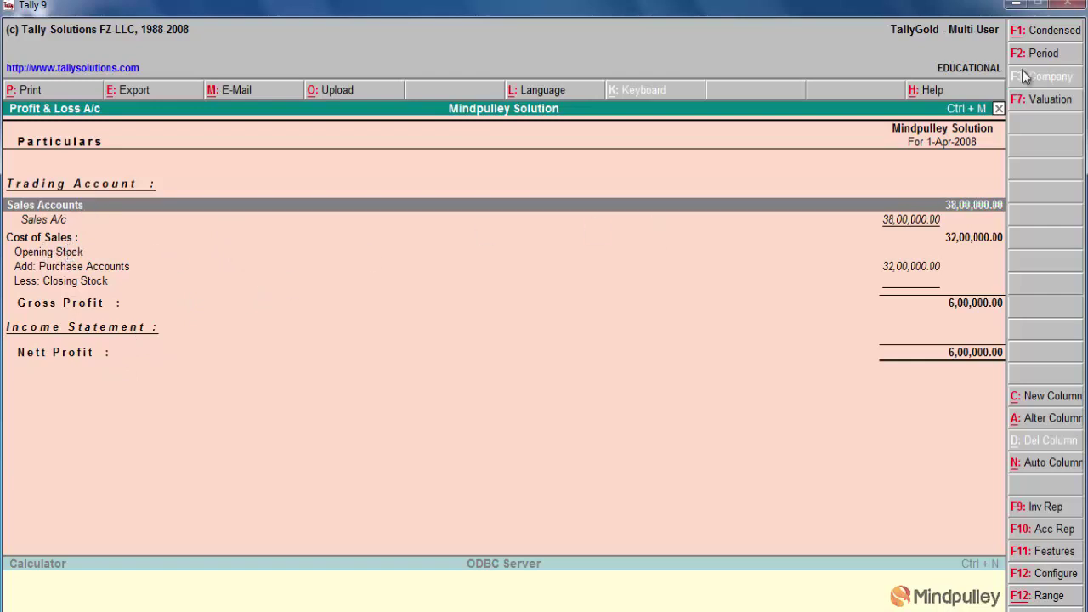
Step: Condense the Profit & Loss report and configure Show Vertical Profit & Loss as No, Show Percentages as Yes and Show with Gross Profit as Yes
left_click(1044, 41)
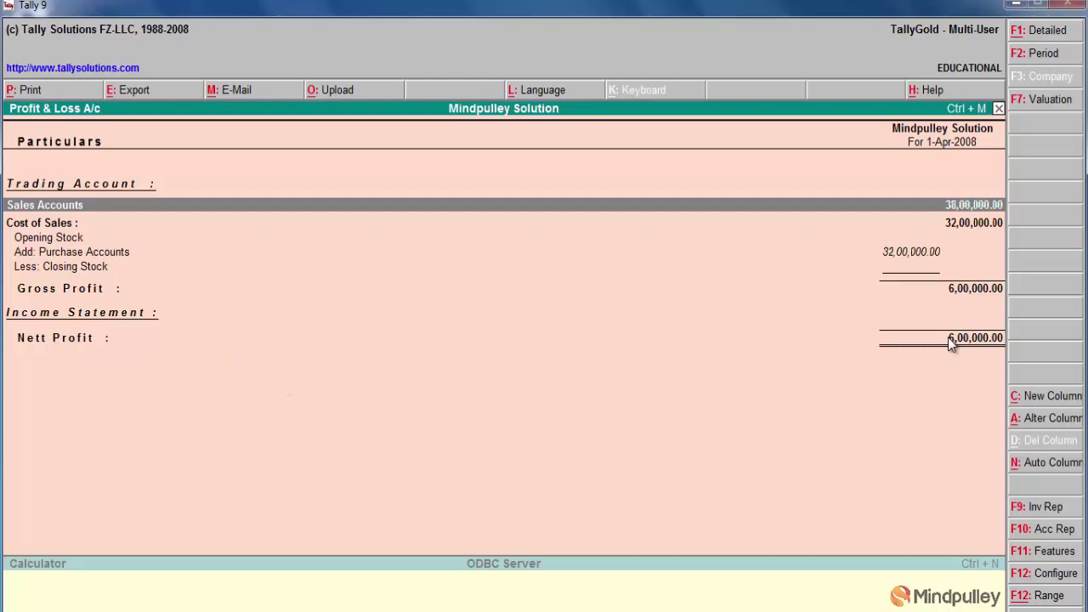
left_click(1047, 580)
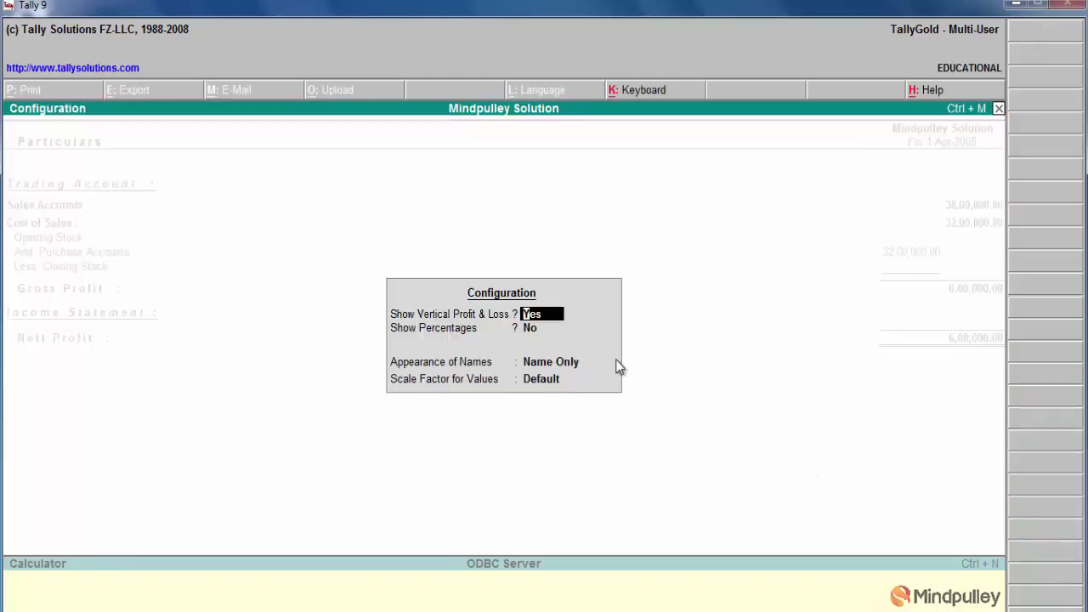
type("n")
key("Return")
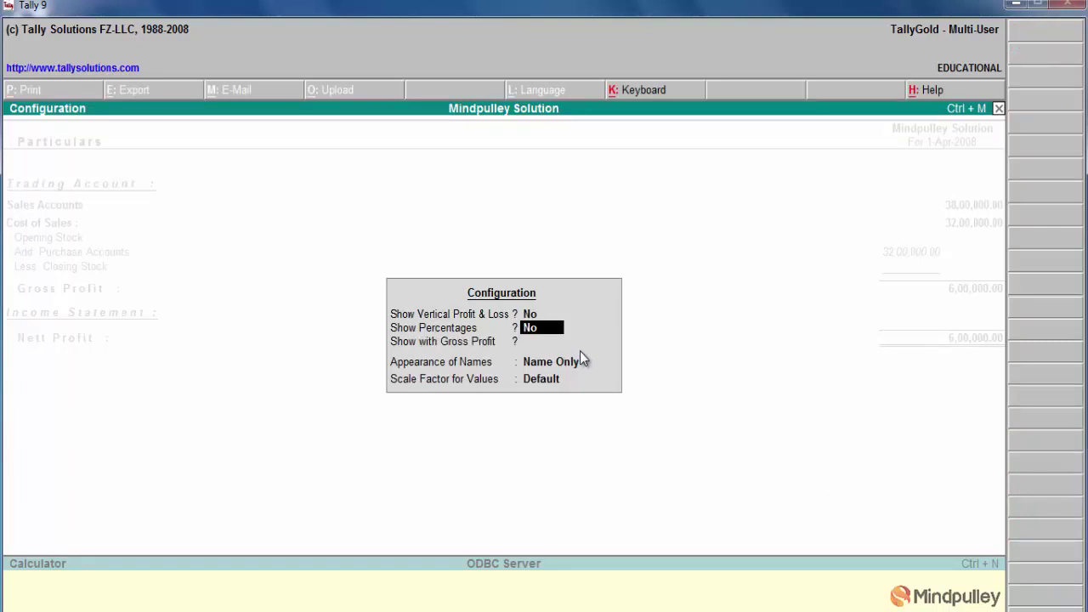
type("y")
key("Return")
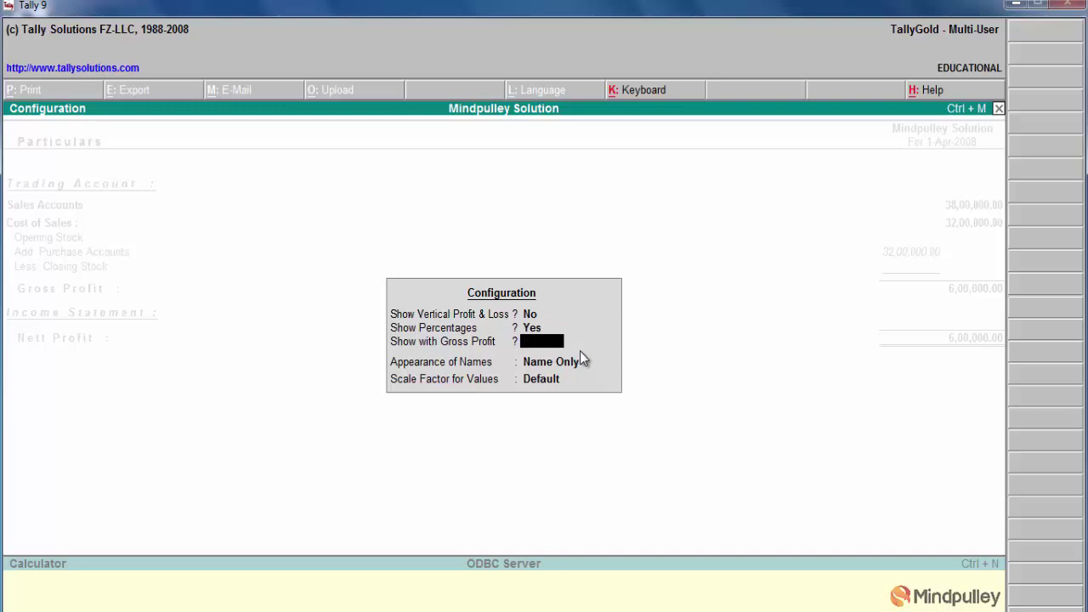
type("y")
key("Return")
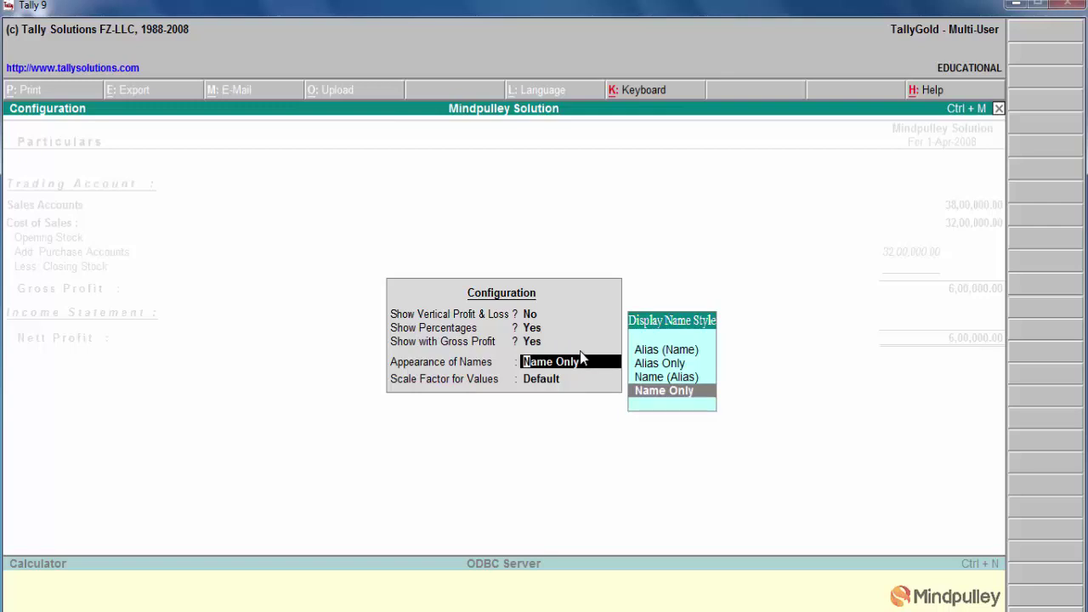
Step: Look through the display name styles for Appearance of Names and keep Name Only
key("Up")
key("Up")
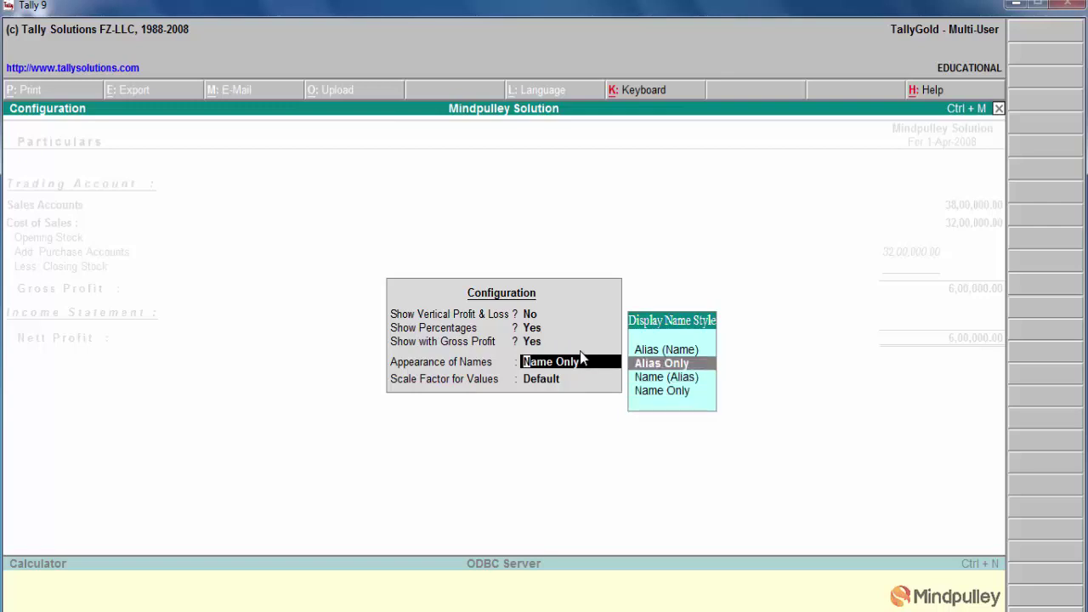
key("Up")
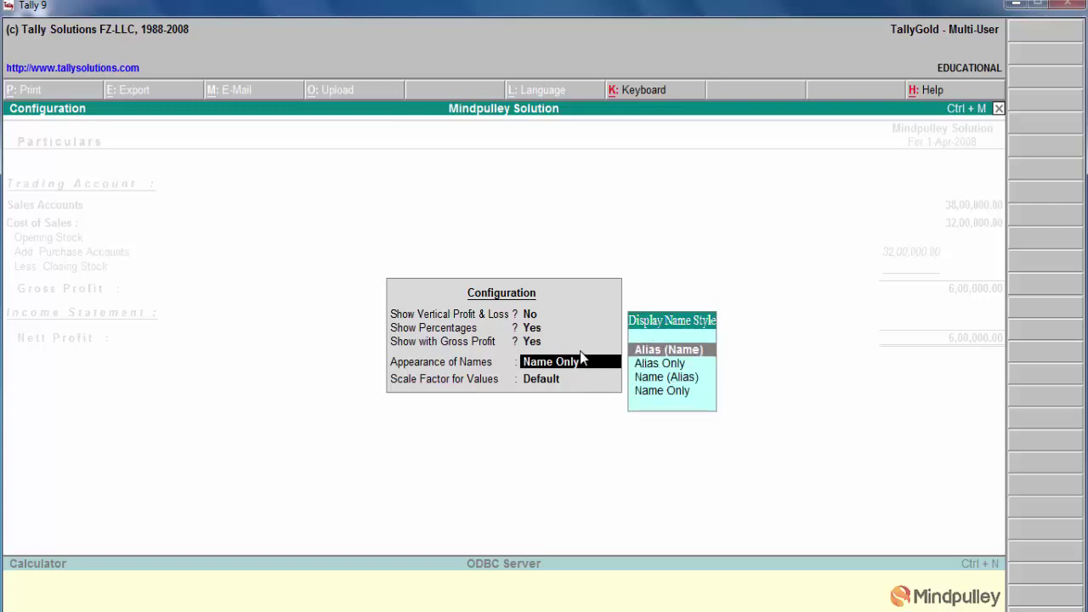
key("Down")
key("Down")
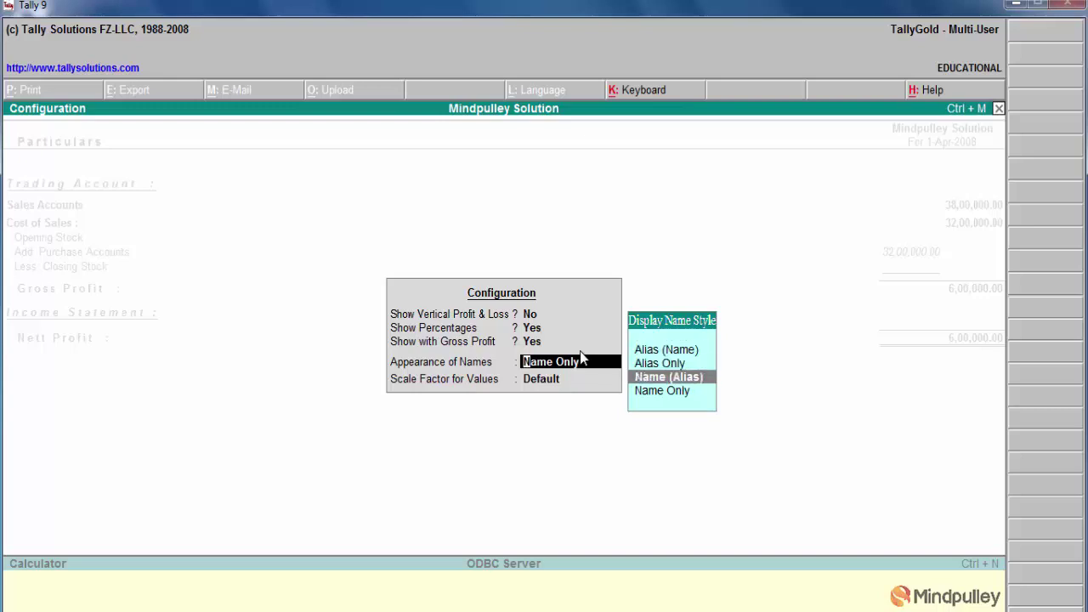
key("Down")
key("Return")
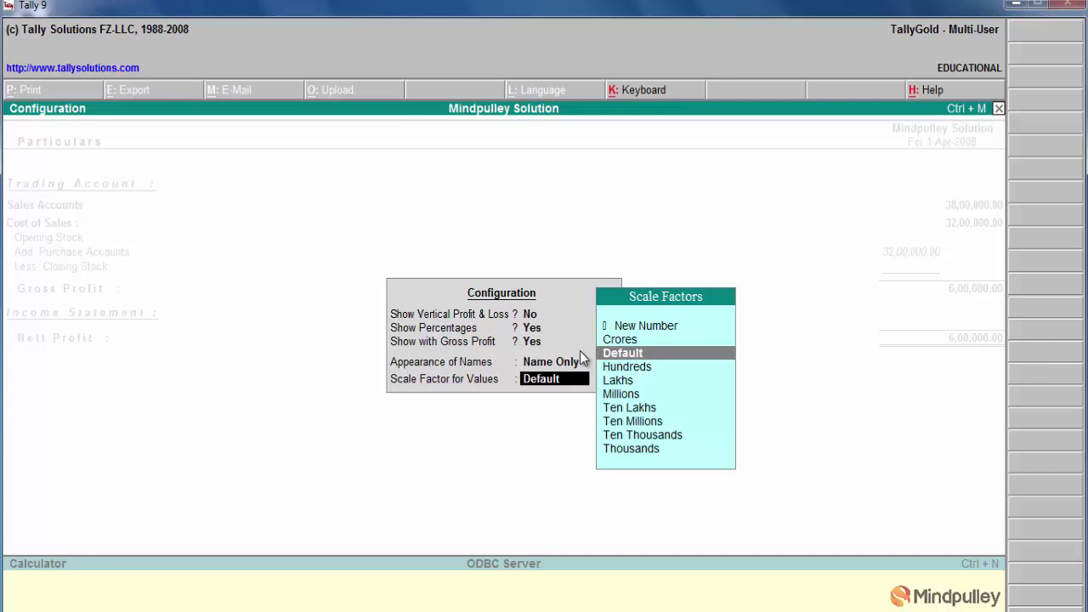
Step: Review the available scale factors for values, keep Default, and apply the report configuration
key("Down")
key("Down")
key("Down")
key("Down")
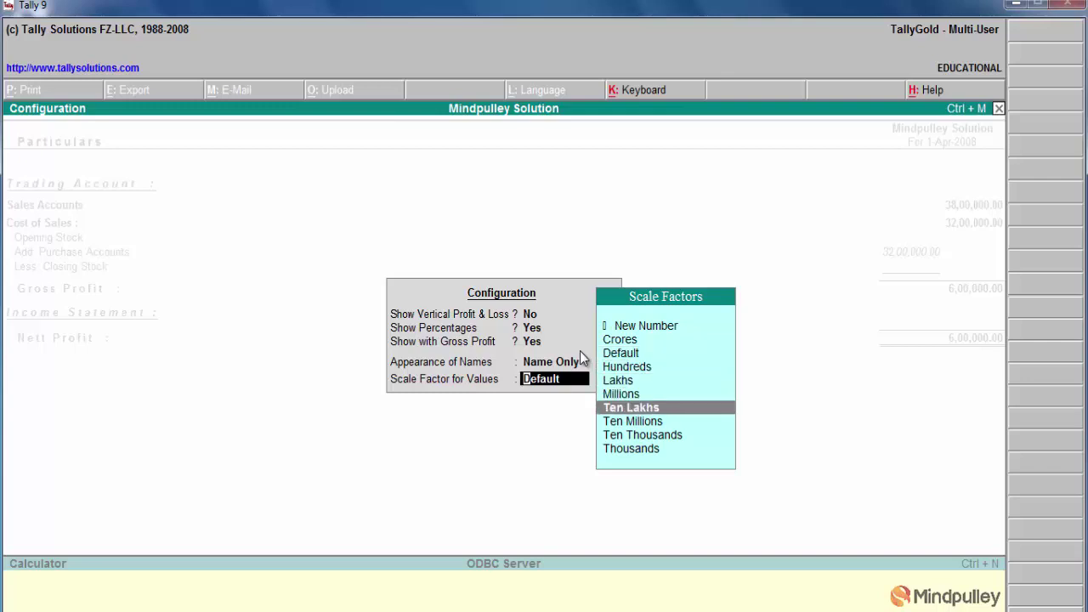
key("Down")
key("Up")
key("Up")
key("Up")
key("Up")
key("Up")
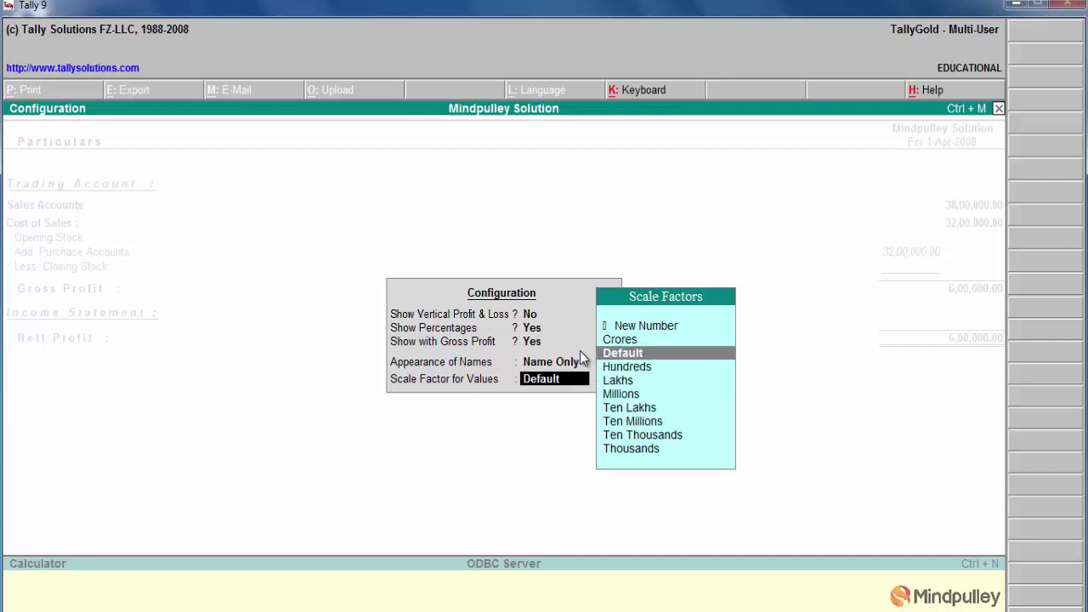
key("Return")
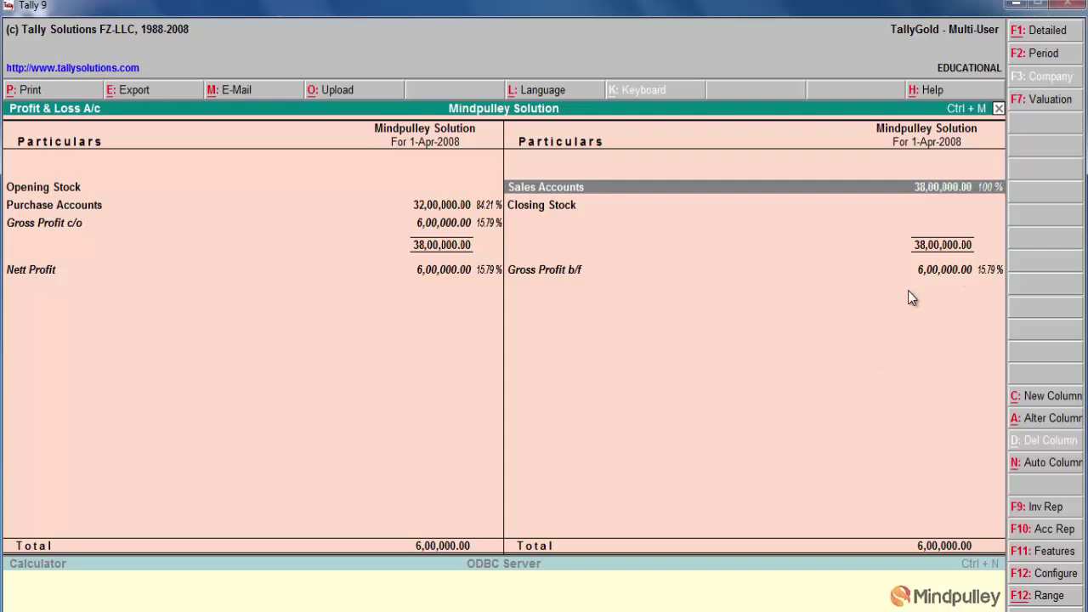
Step: Configure the Profit & Loss report with Show Percentages set to No, keeping the other options, and return to the Gateway of Tally
left_click(1055, 575)
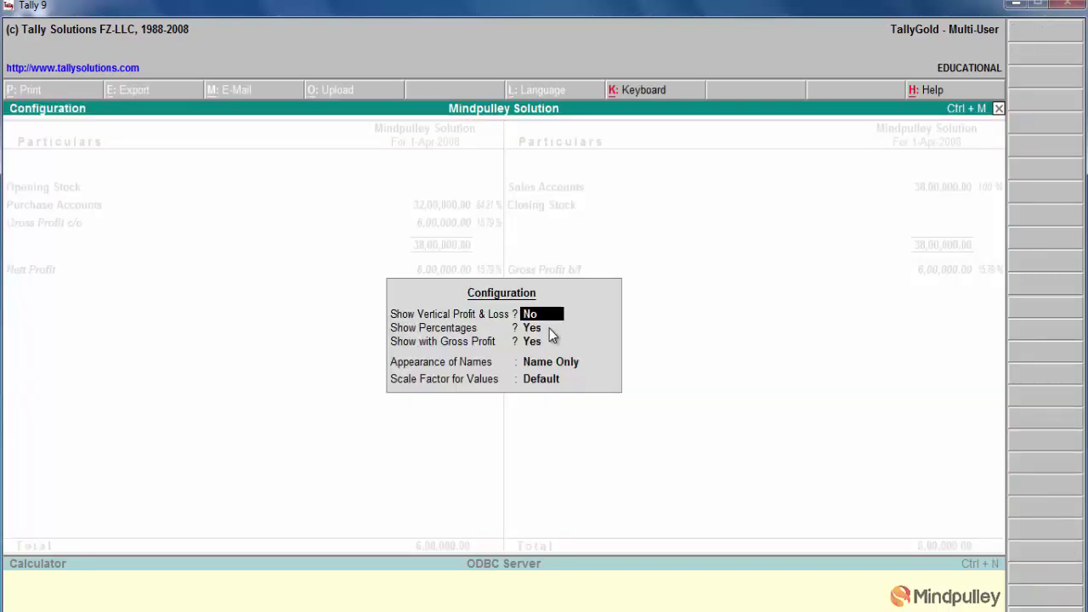
key("Return")
type("n")
key("Return")
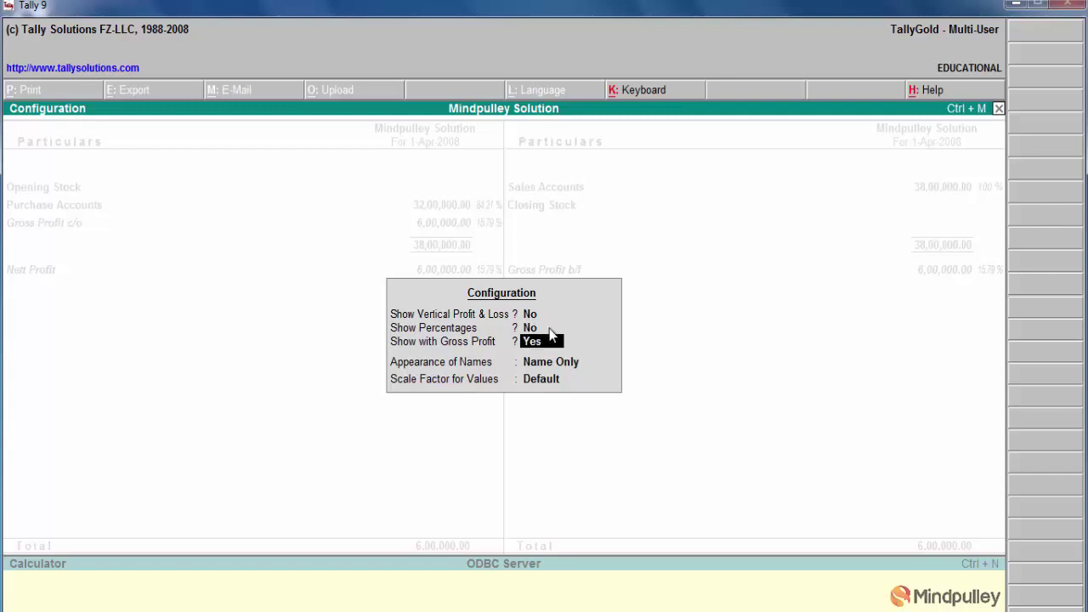
key("Return")
key("Return")
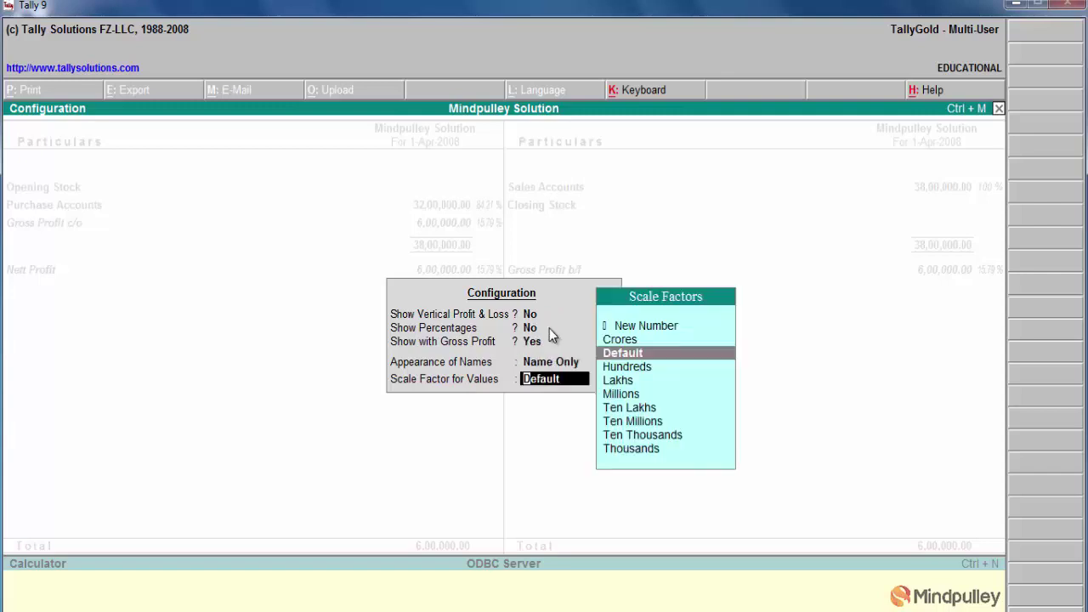
key("Return")
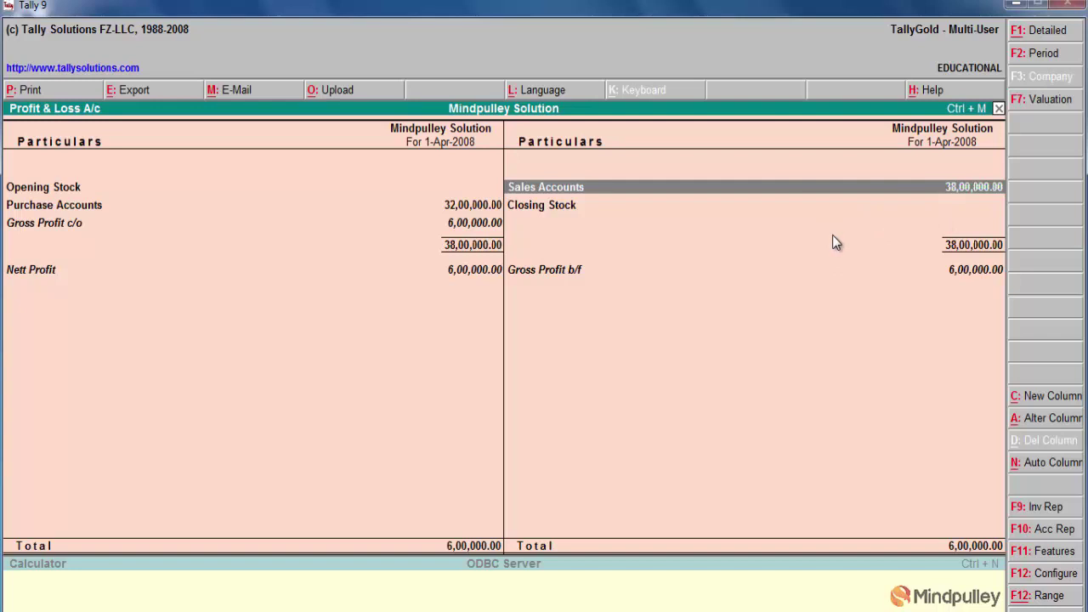
key("Escape")
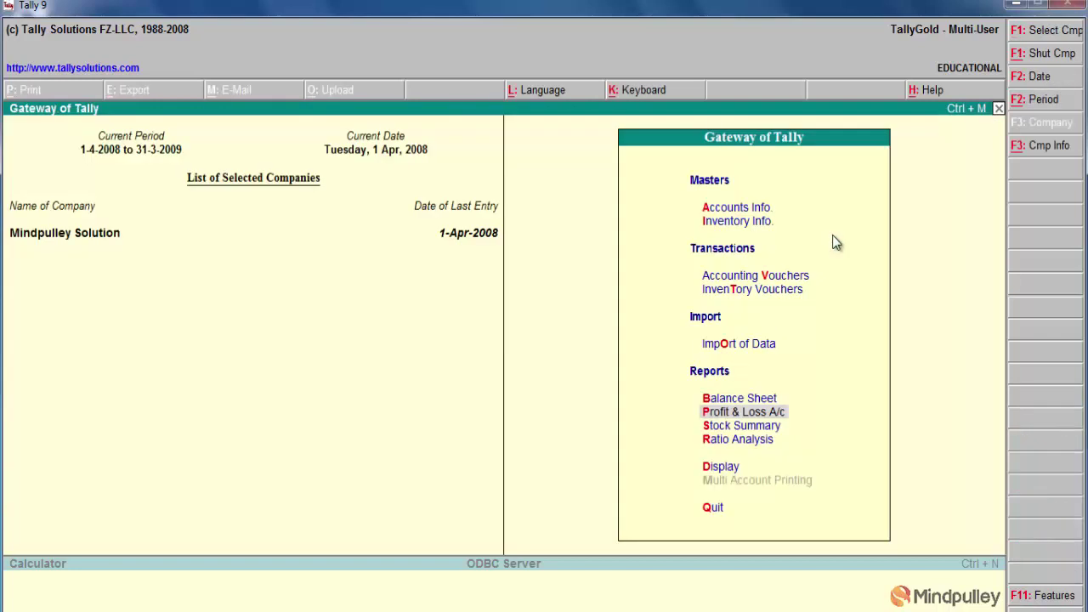